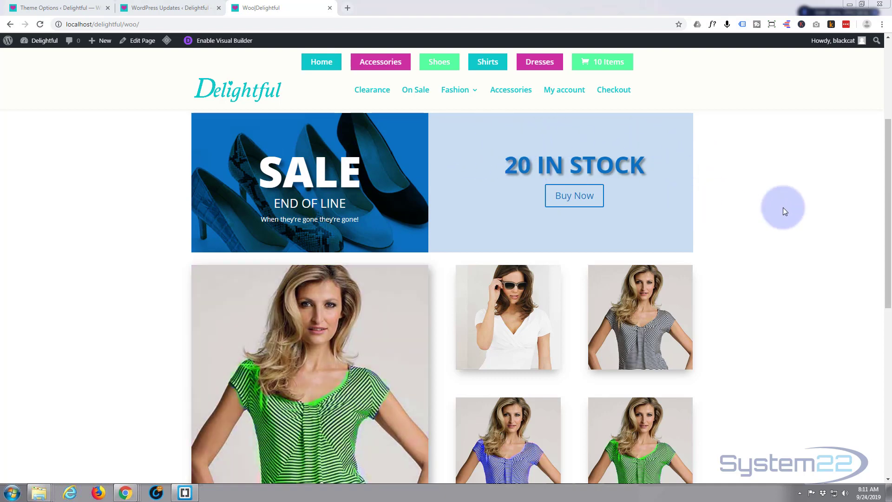
pyautogui.scroll(-2, 796, 222)
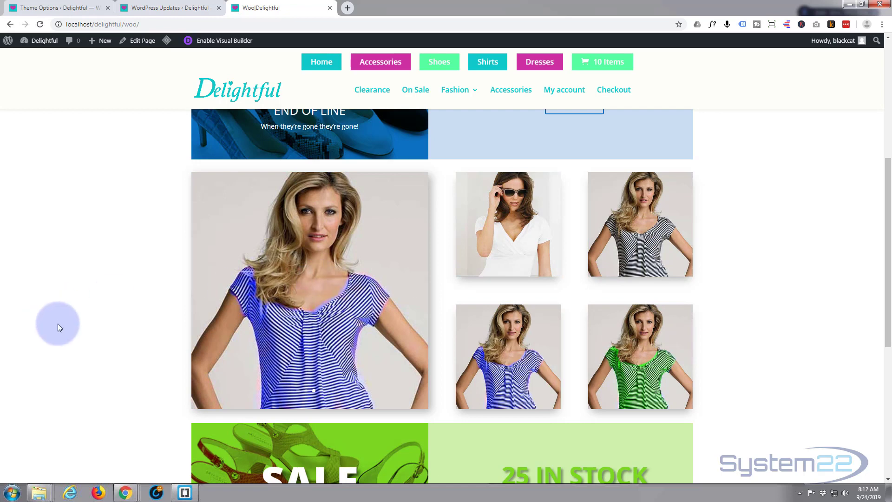
pyautogui.scroll(2, 57, 324)
pyautogui.scroll(2, 58, 324)
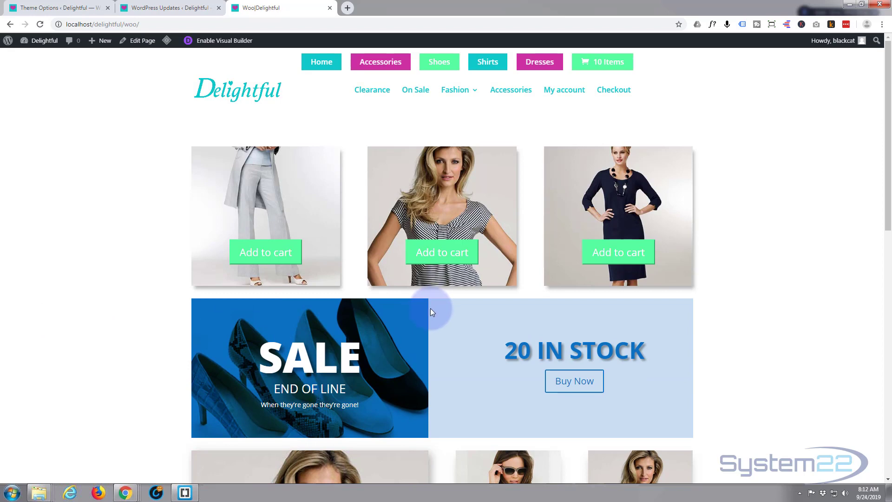
# - Enable the Visual Builder and insert a new two-column row above the SALE banner
pyautogui.click(219, 44)
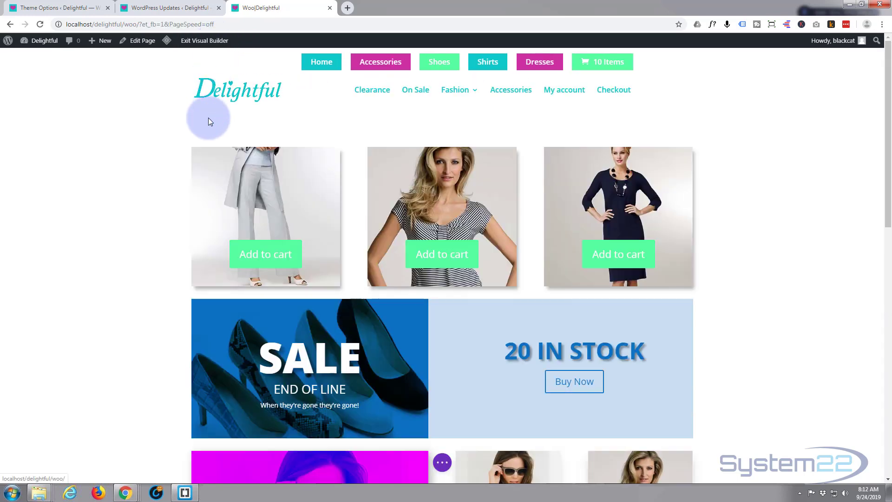
pyautogui.scroll(-2, 140, 134)
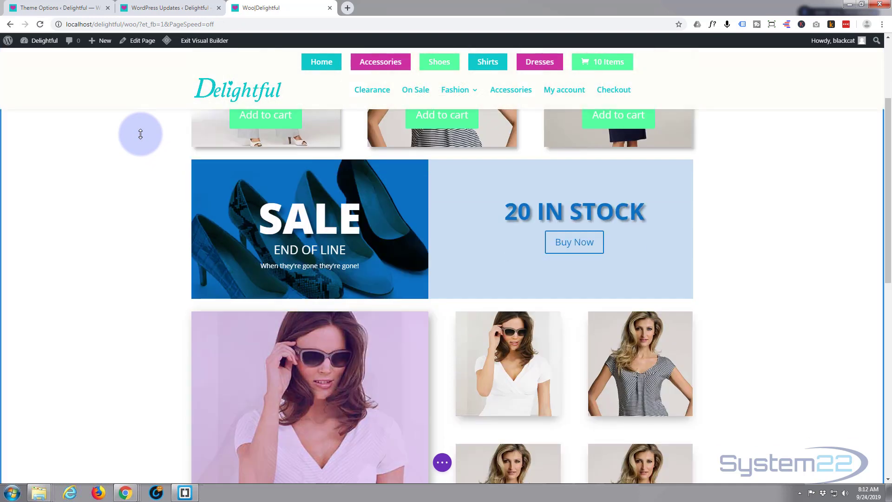
pyautogui.scroll(2, 99, 268)
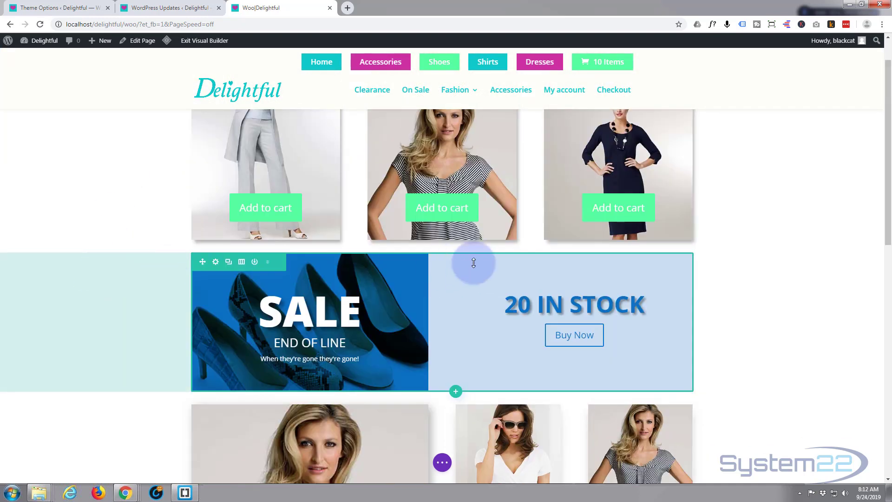
pyautogui.moveTo(442, 255)
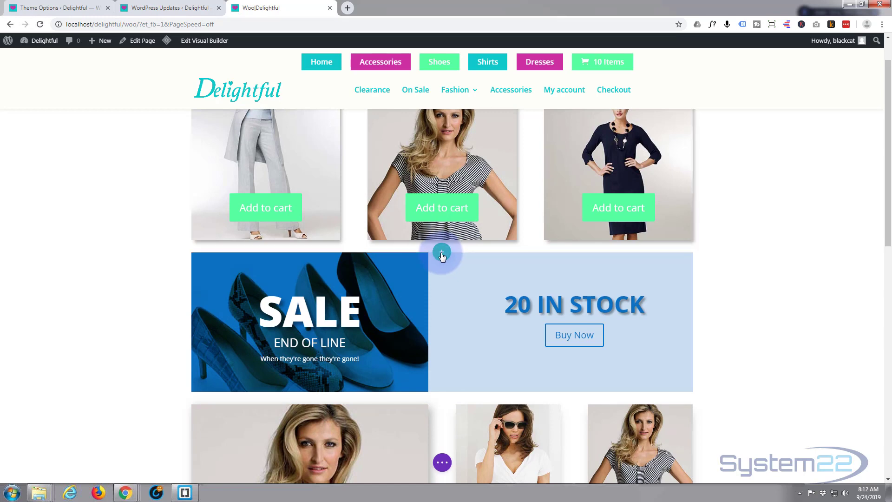
pyautogui.click(442, 254)
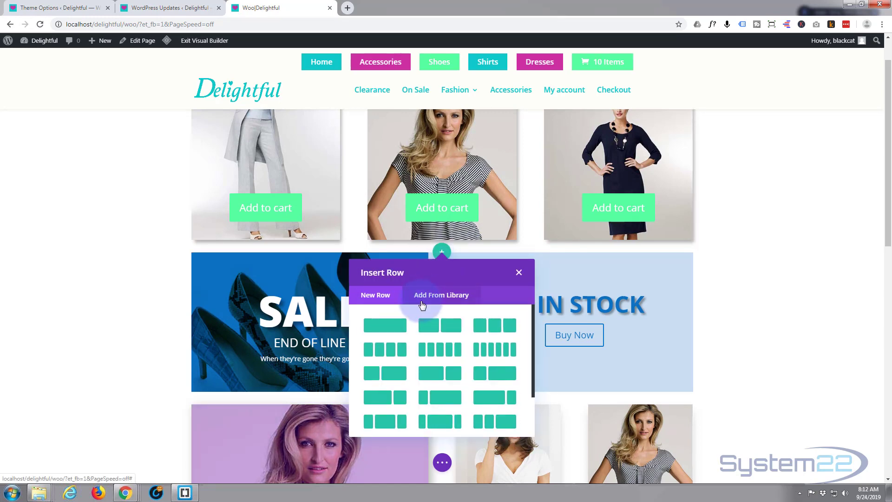
pyautogui.click(436, 329)
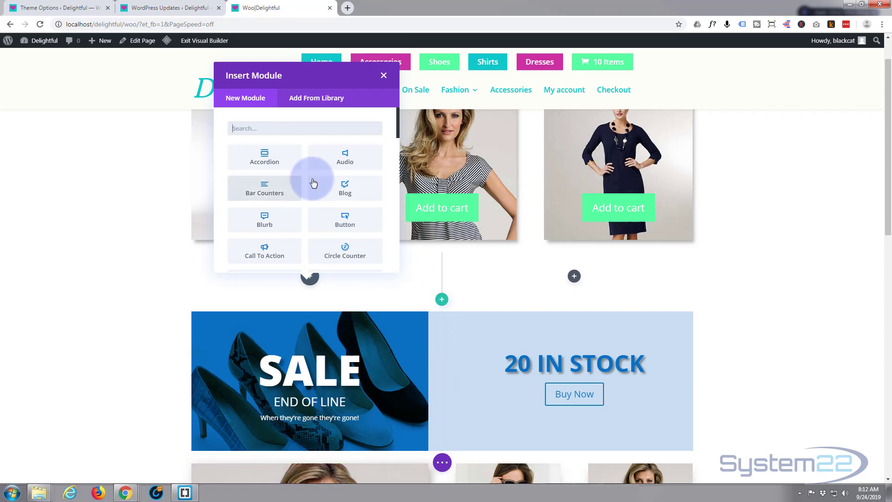
pyautogui.scroll(-2, 310, 165)
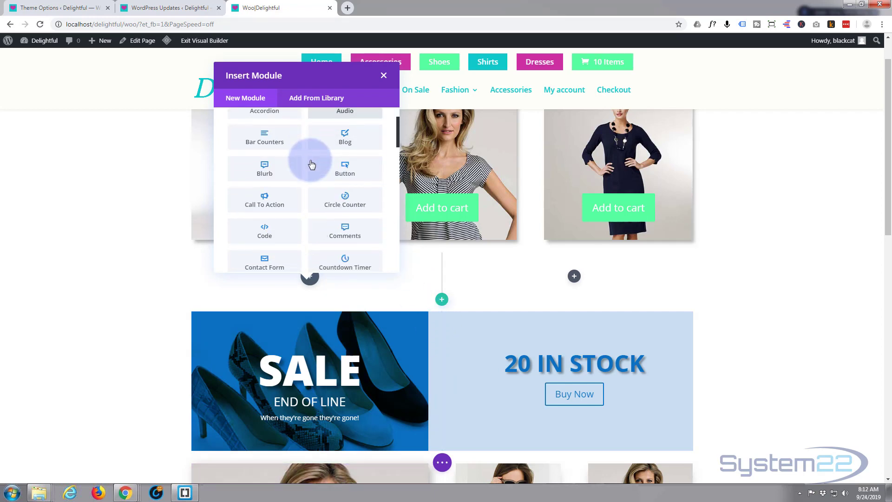
pyautogui.scroll(-2, 312, 164)
pyautogui.scroll(-2, 311, 165)
pyautogui.scroll(-2, 312, 164)
pyautogui.scroll(-2, 313, 165)
pyautogui.scroll(-2, 313, 165)
pyautogui.scroll(-2, 313, 164)
pyautogui.scroll(-2, 313, 164)
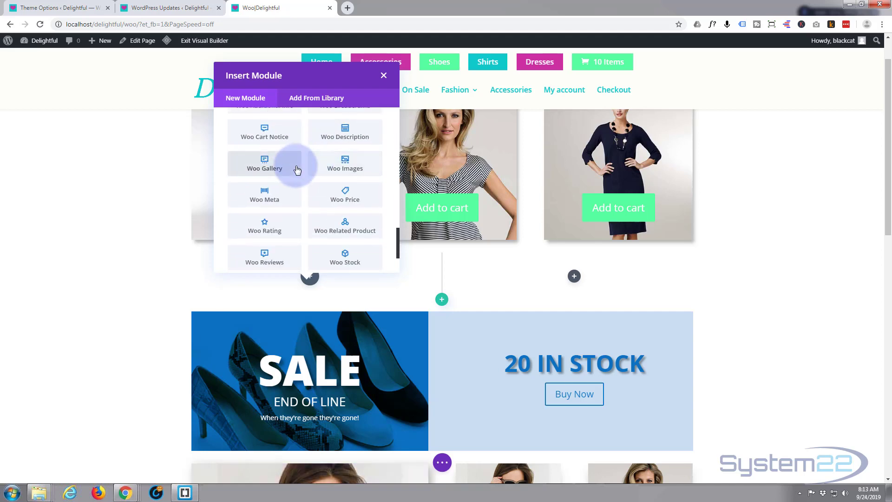
pyautogui.scroll(2, 297, 170)
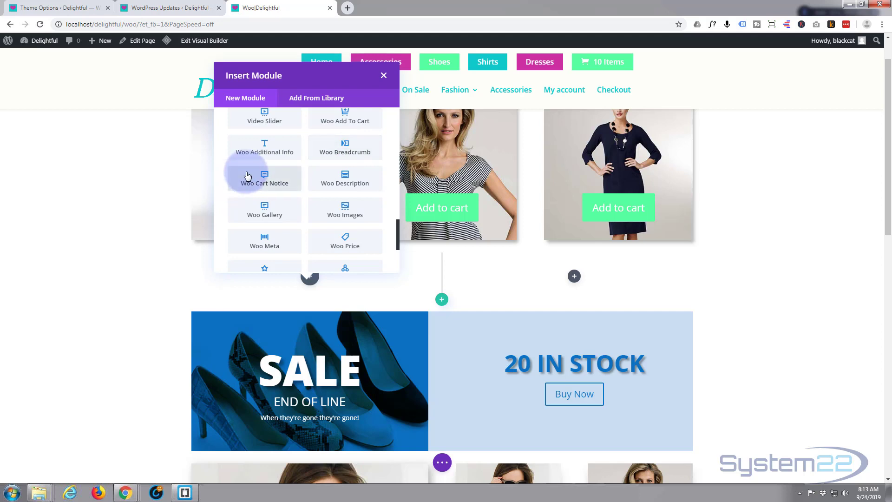
pyautogui.scroll(2, 280, 188)
pyautogui.scroll(-1, 286, 193)
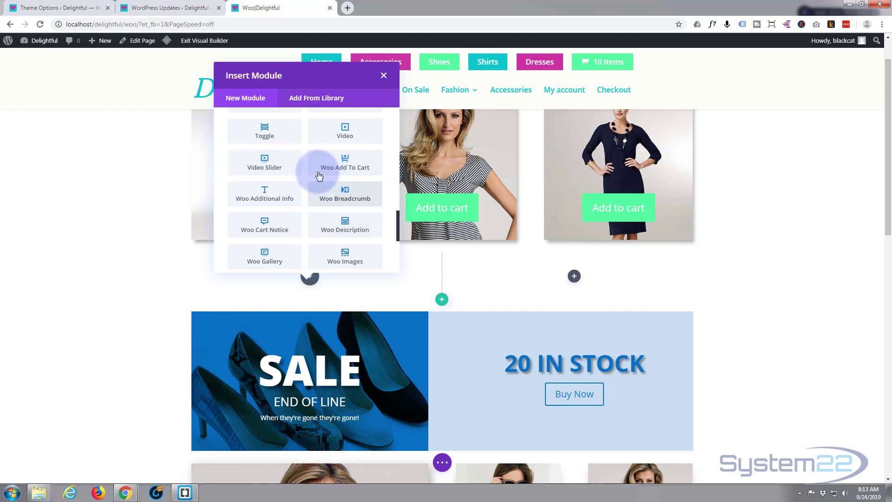
pyautogui.scroll(-1, 321, 169)
pyautogui.scroll(-1, 300, 188)
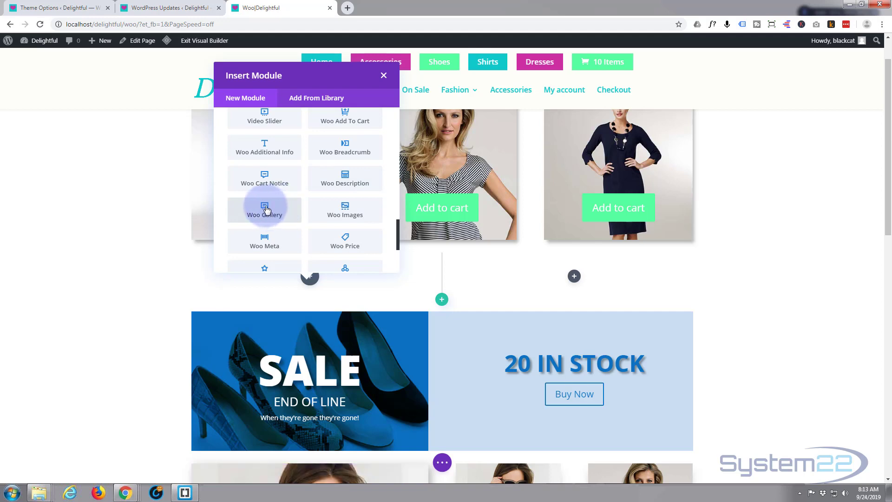
# - Add a Woo Gallery module to the left column and set its product to Classic Pants
pyautogui.click(266, 210)
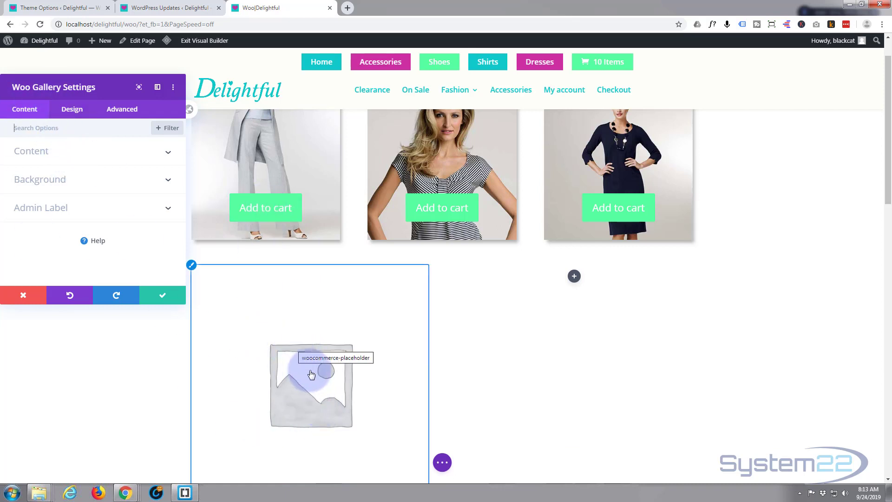
pyautogui.click(99, 154)
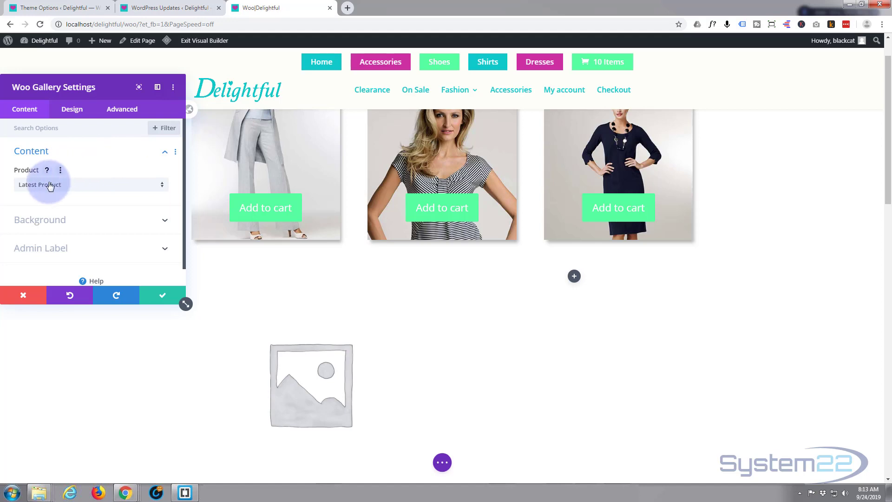
pyautogui.click(162, 188)
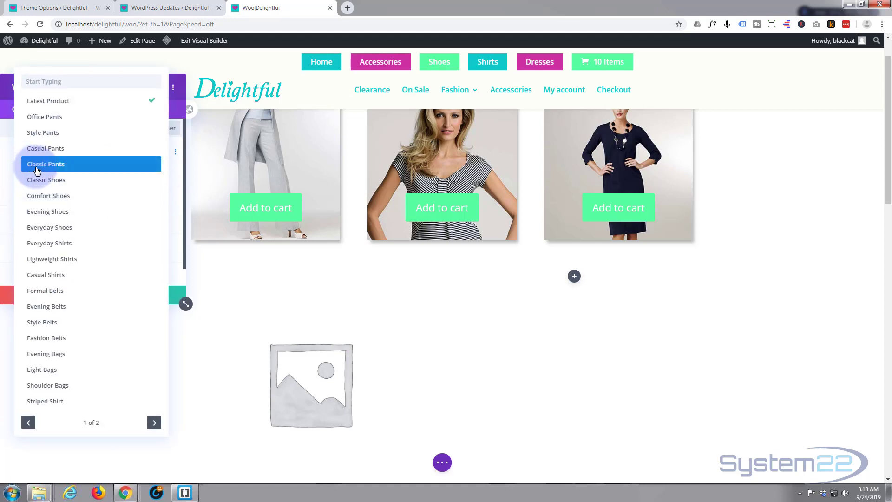
pyautogui.click(37, 165)
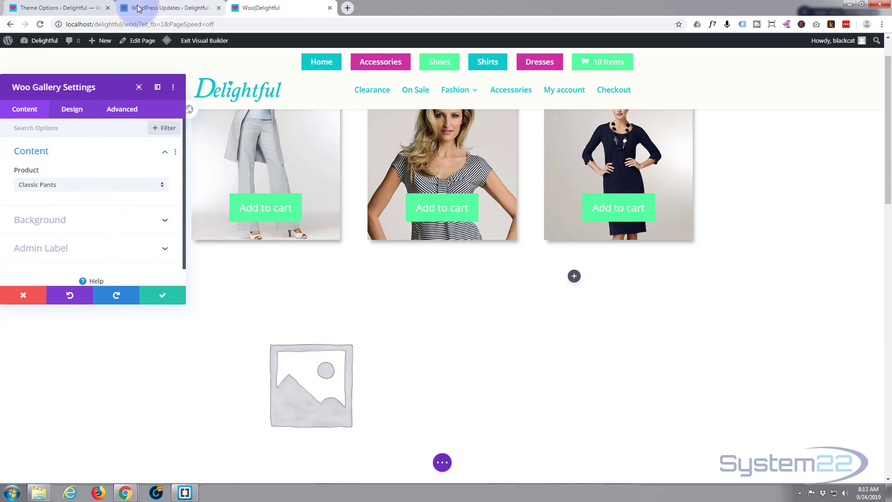
# - In the WordPress admin tab, list all products and open Classic Pants for editing
pyautogui.click(156, 8)
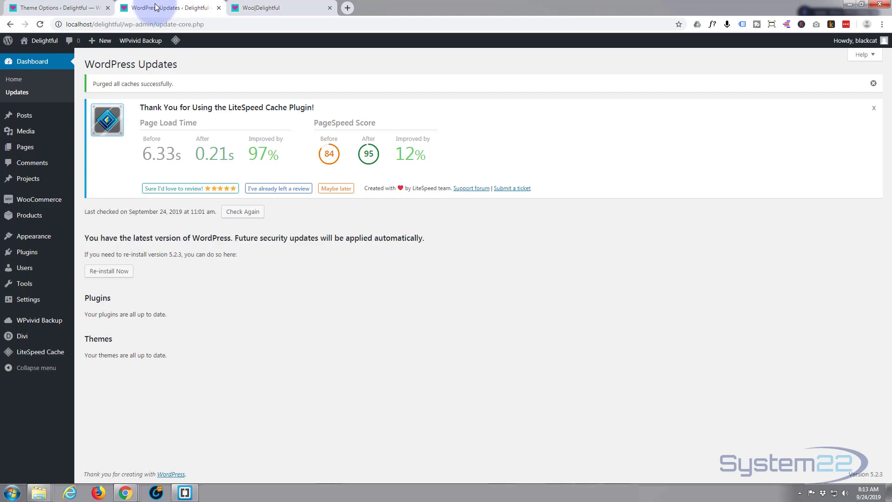
pyautogui.moveTo(29, 216)
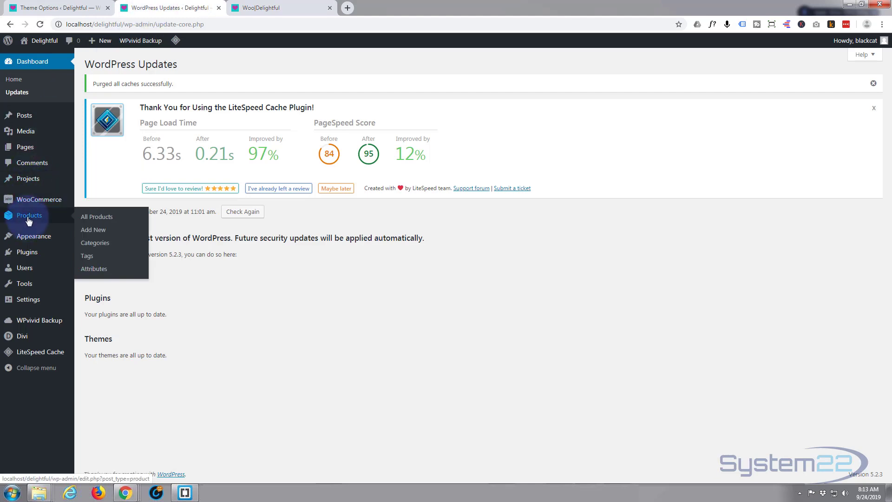
pyautogui.click(89, 218)
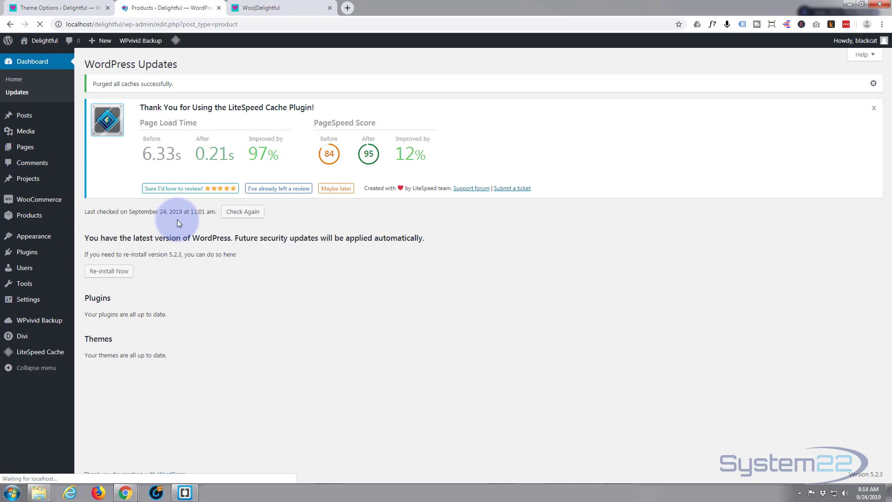
pyautogui.scroll(-2, 209, 355)
pyautogui.scroll(-2, 209, 355)
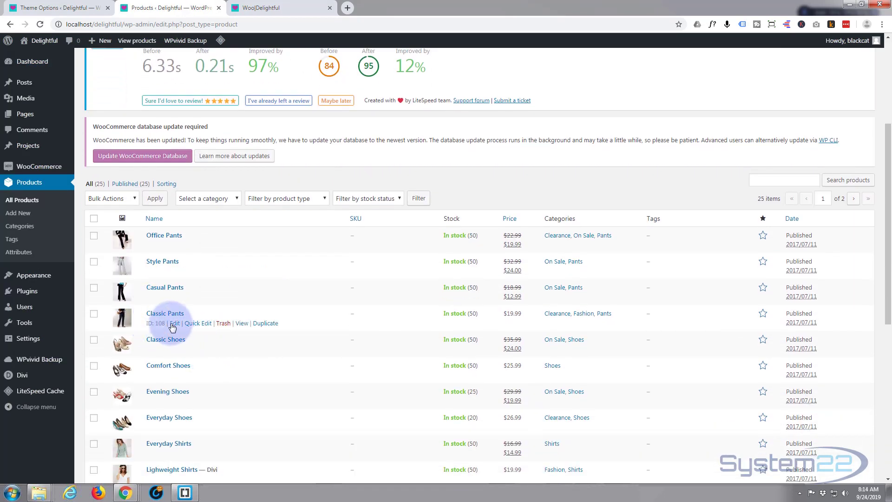
pyautogui.click(174, 324)
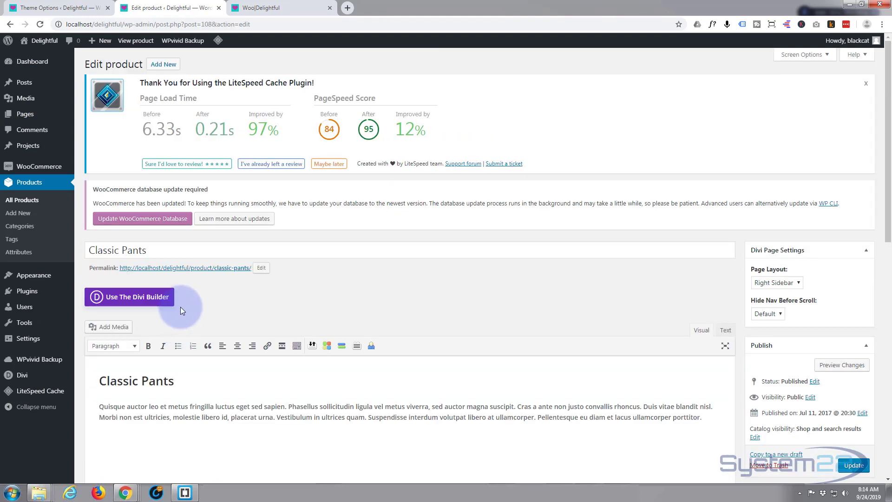
pyautogui.scroll(-4, 180, 306)
pyautogui.scroll(-2, 181, 311)
pyautogui.scroll(-2, 182, 310)
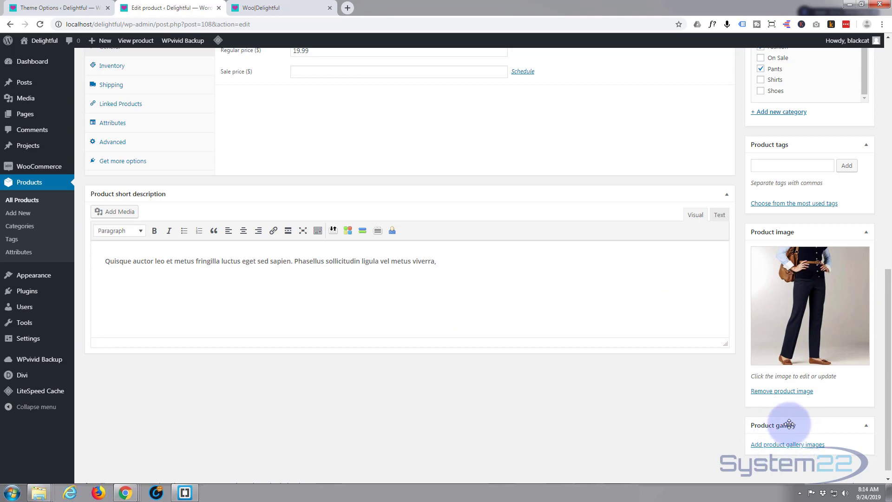
pyautogui.scroll(4, 499, 313)
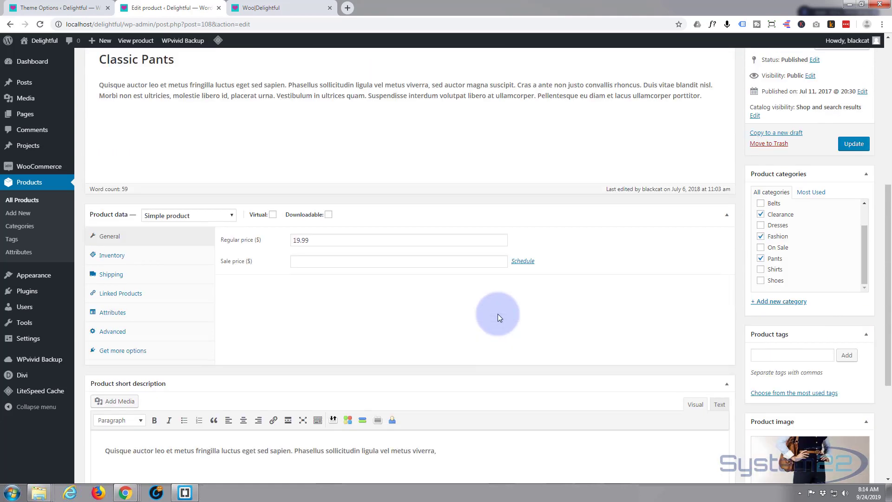
pyautogui.scroll(2, 498, 314)
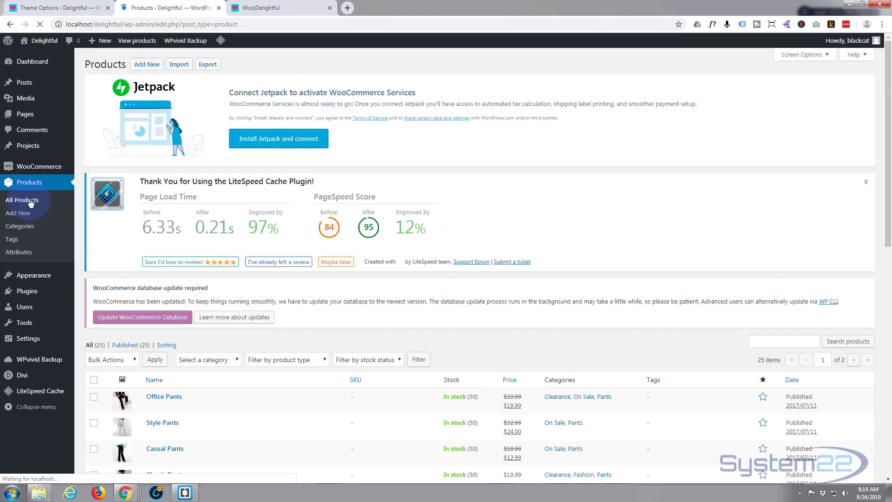
pyautogui.scroll(-2, 133, 328)
pyautogui.scroll(-1, 136, 352)
pyautogui.scroll(-1, 133, 350)
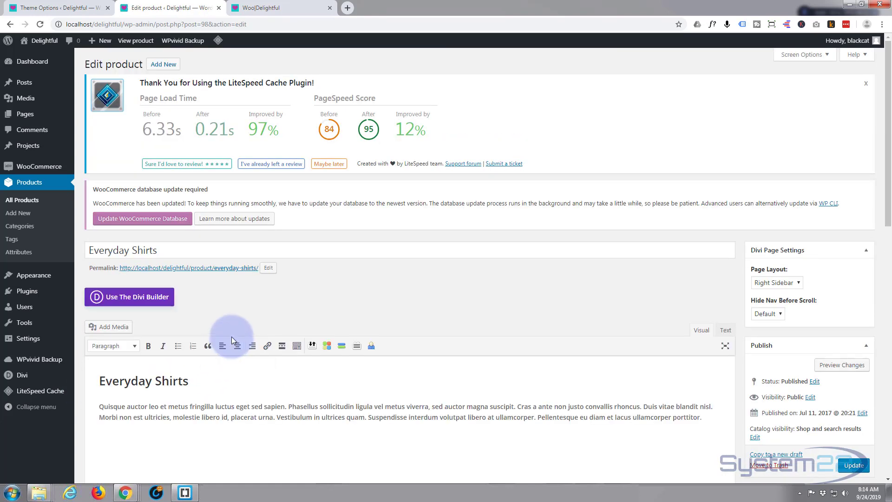
pyautogui.scroll(-2, 235, 333)
pyautogui.scroll(-1, 236, 334)
pyautogui.scroll(-1, 235, 333)
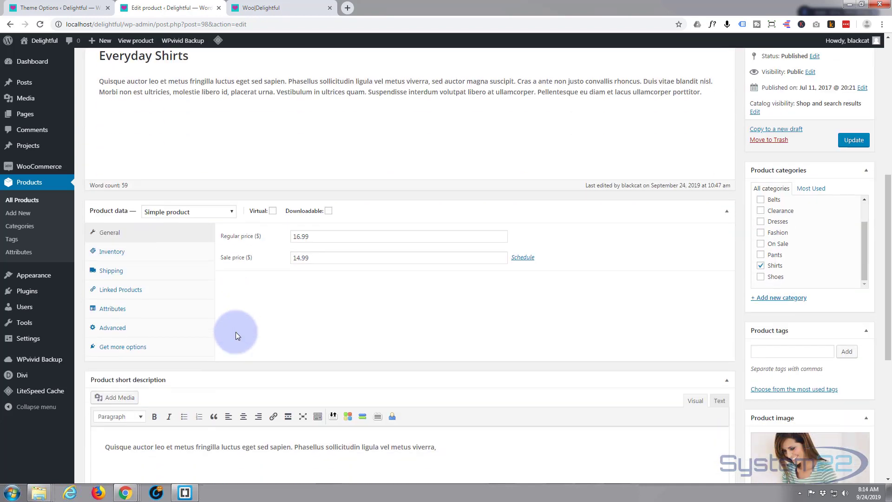
pyautogui.scroll(-3, 236, 335)
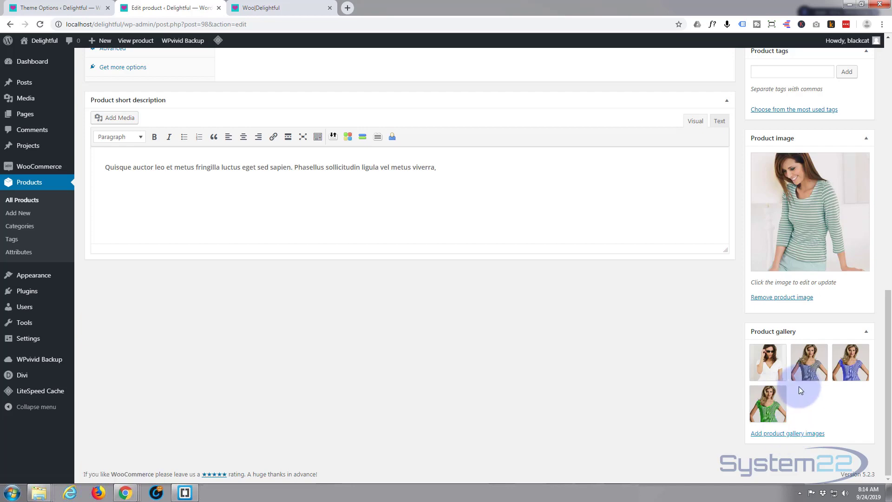
pyautogui.scroll(1, 271, 356)
pyautogui.scroll(2, 274, 345)
pyautogui.scroll(2, 274, 345)
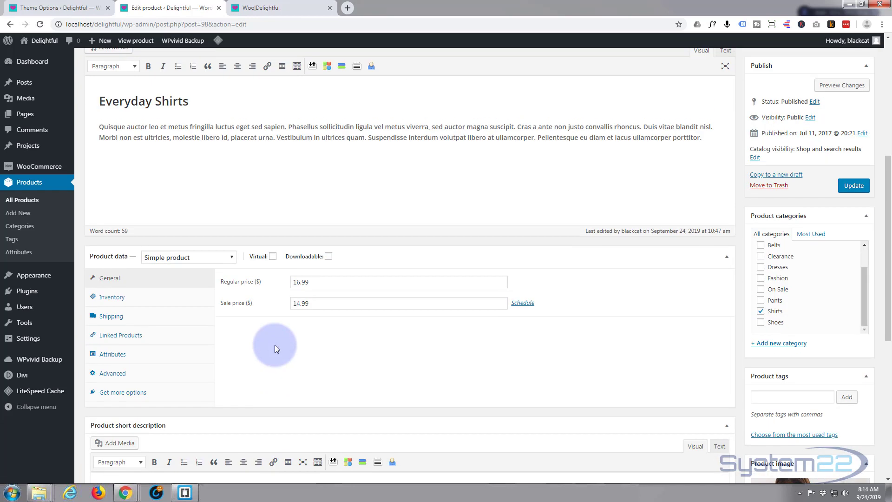
pyautogui.scroll(2, 274, 345)
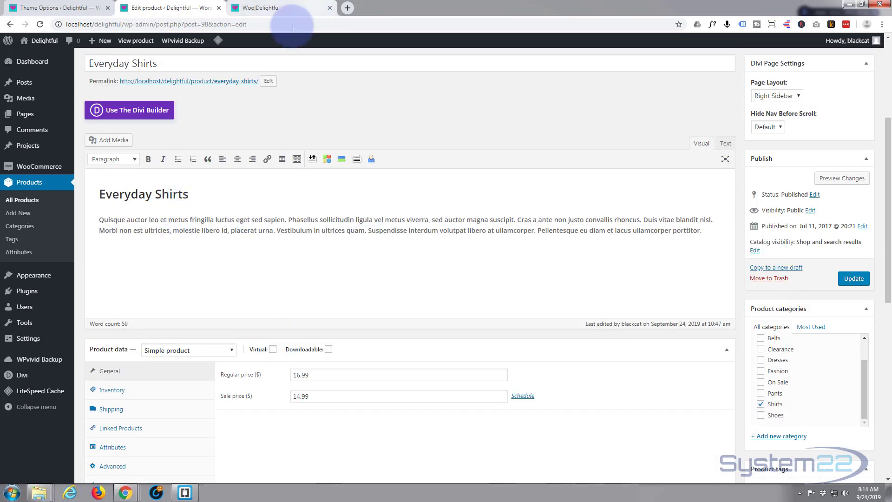
# - Back in the builder, change the Woo Gallery product to Everyday Shirts
pyautogui.click(265, 9)
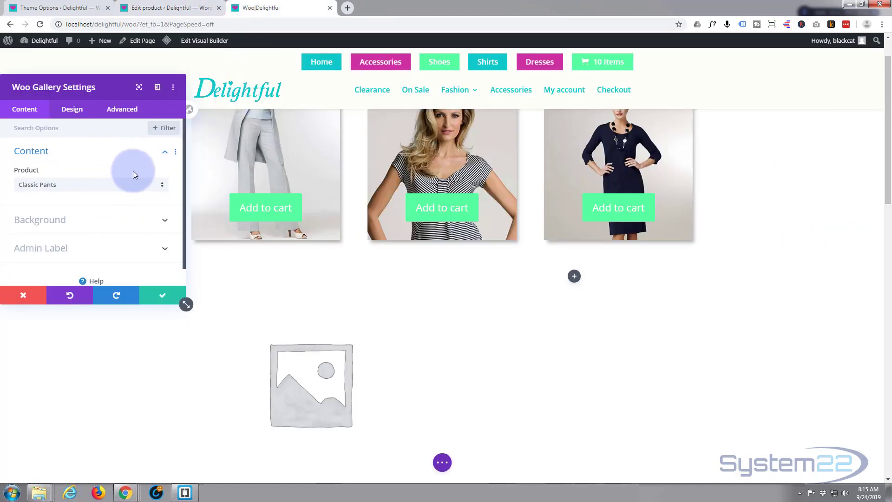
pyautogui.click(161, 187)
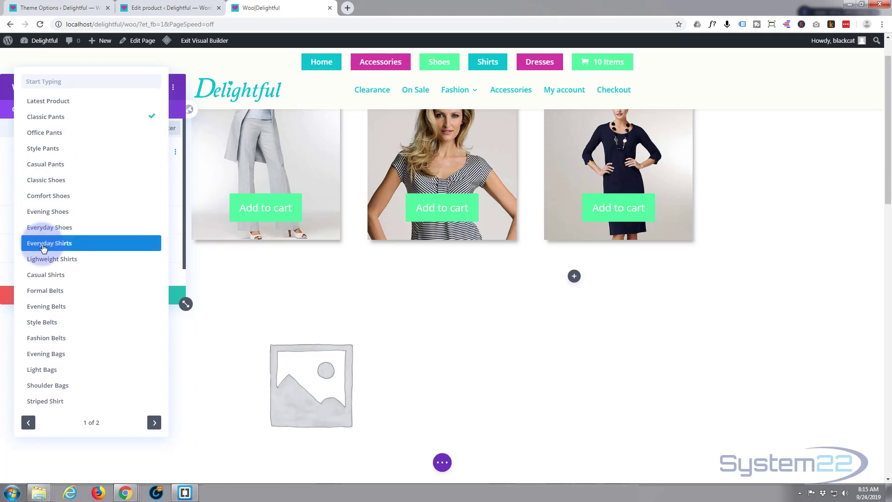
pyautogui.click(43, 243)
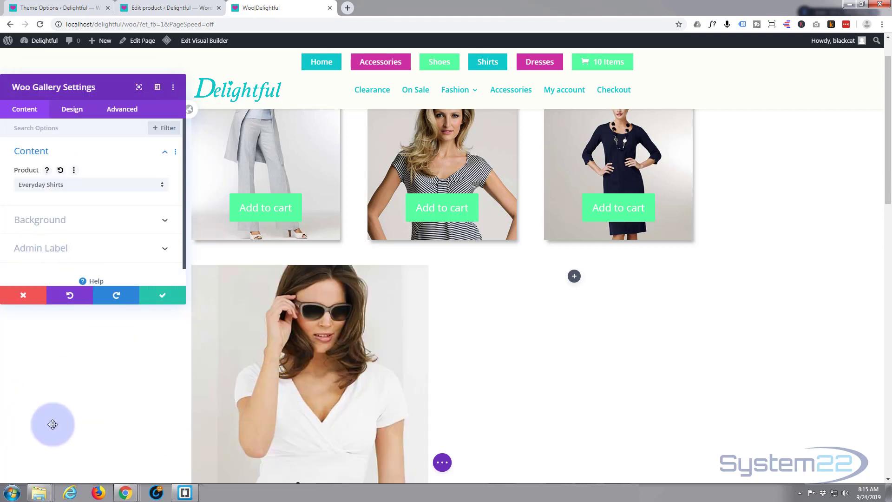
pyautogui.scroll(-1, 395, 366)
# - Cycle the gallery slider through the striped shirt photos to preview them
pyautogui.click(408, 337)
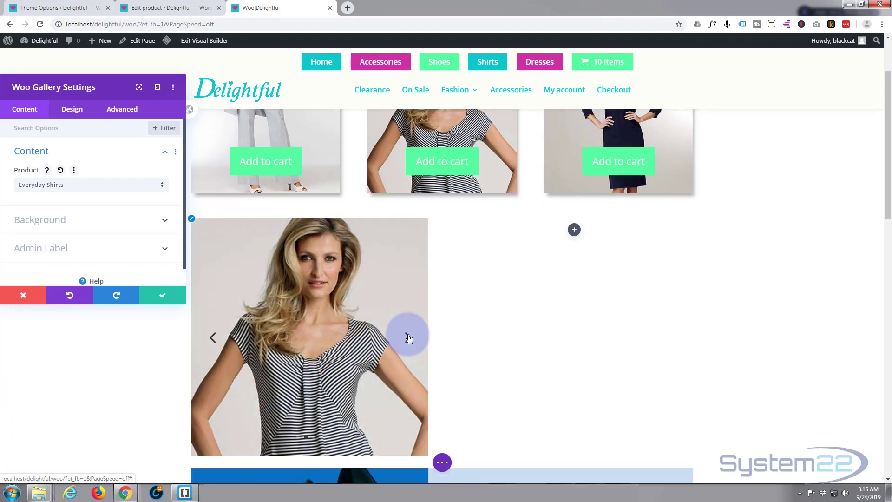
pyautogui.click(408, 338)
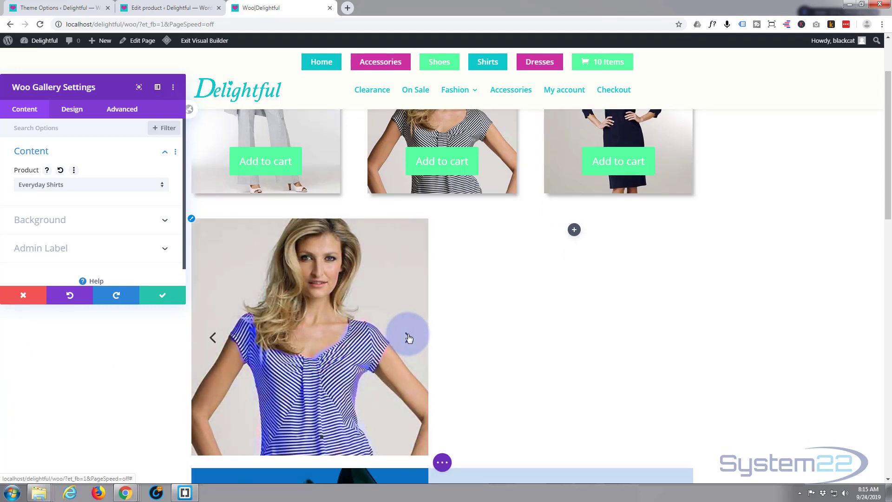
pyautogui.click(408, 338)
pyautogui.click(408, 338)
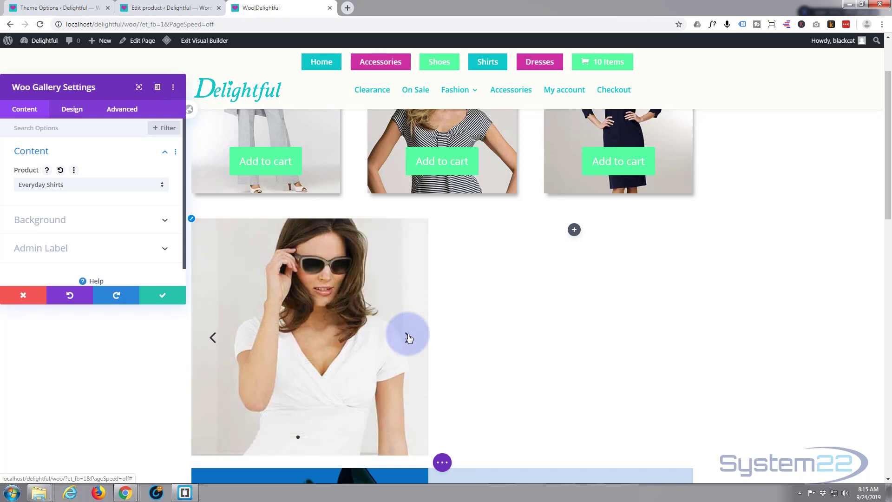
pyautogui.click(409, 338)
pyautogui.click(124, 248)
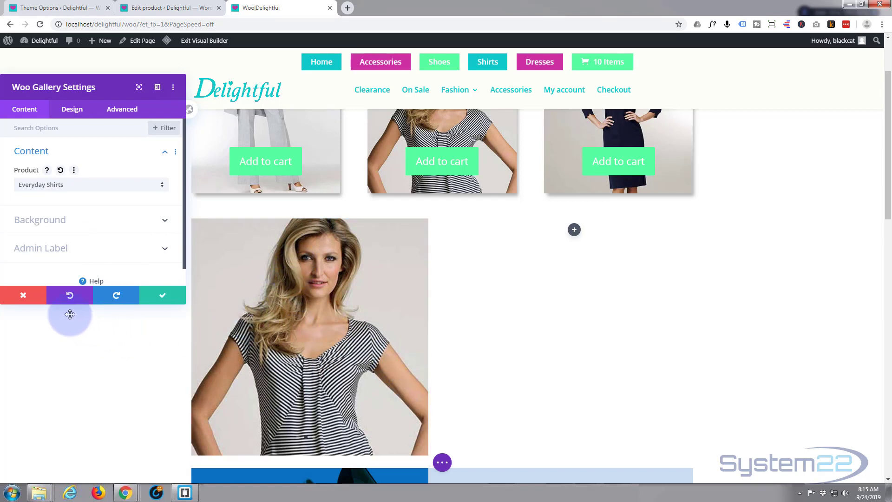
pyautogui.scroll(-1, 94, 231)
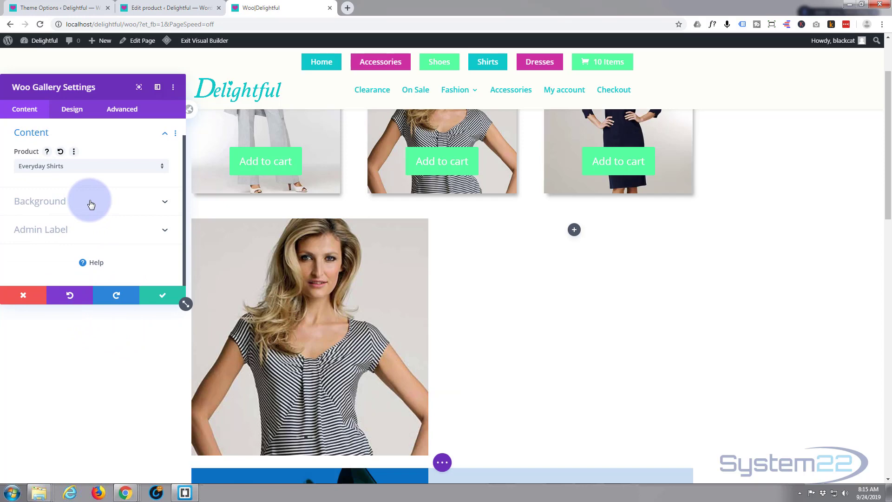
# - Fill the gallery background with the saved purple swatch
pyautogui.click(91, 204)
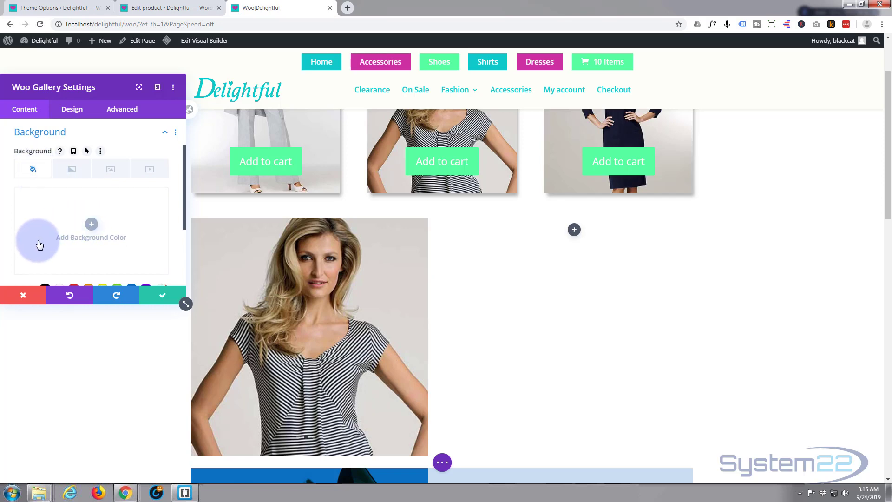
pyautogui.scroll(-2, 70, 240)
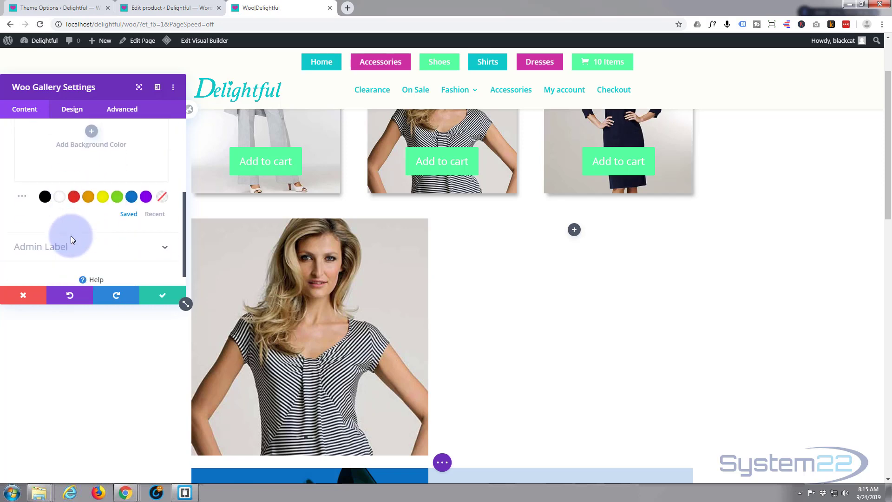
pyautogui.click(146, 197)
pyautogui.scroll(2, 94, 245)
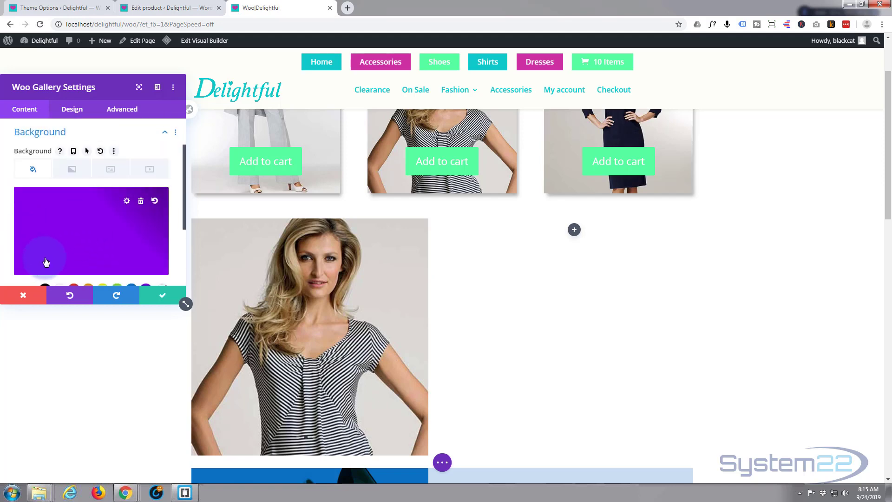
pyautogui.scroll(1, 43, 264)
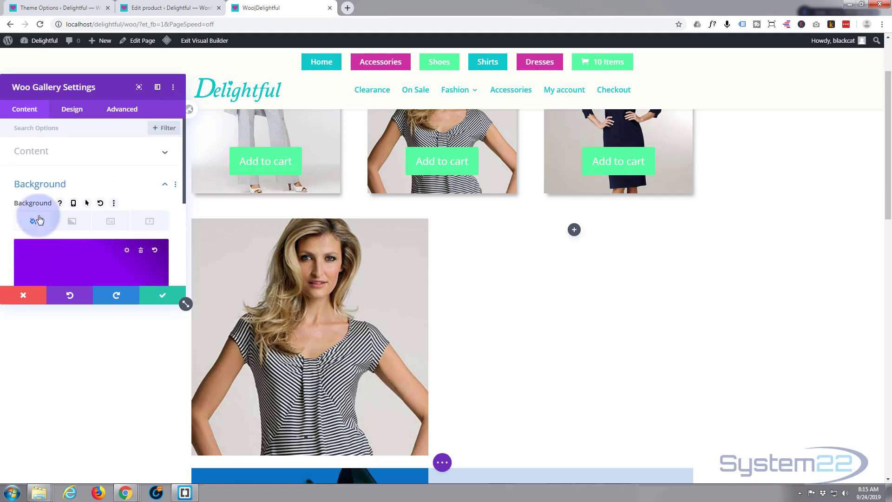
# - Review the Design settings for Layout, Overlay icons and Image blend modes, keeping defaults
pyautogui.click(73, 112)
pyautogui.click(73, 155)
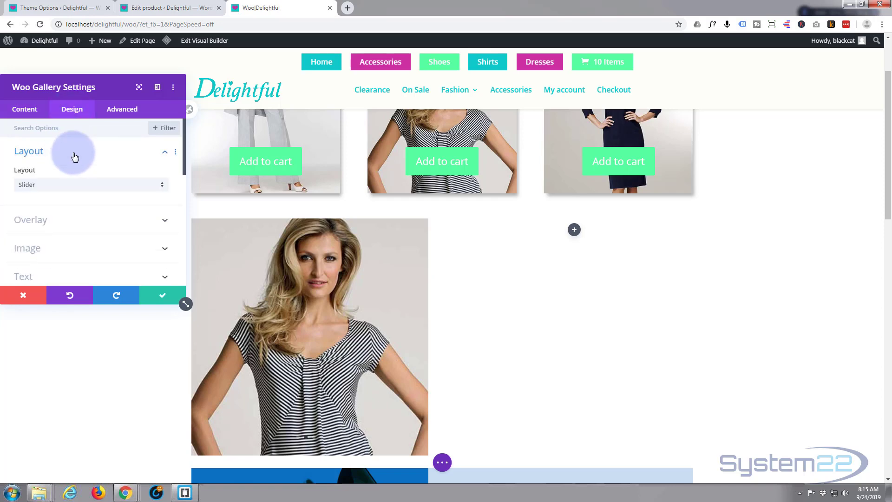
pyautogui.click(310, 301)
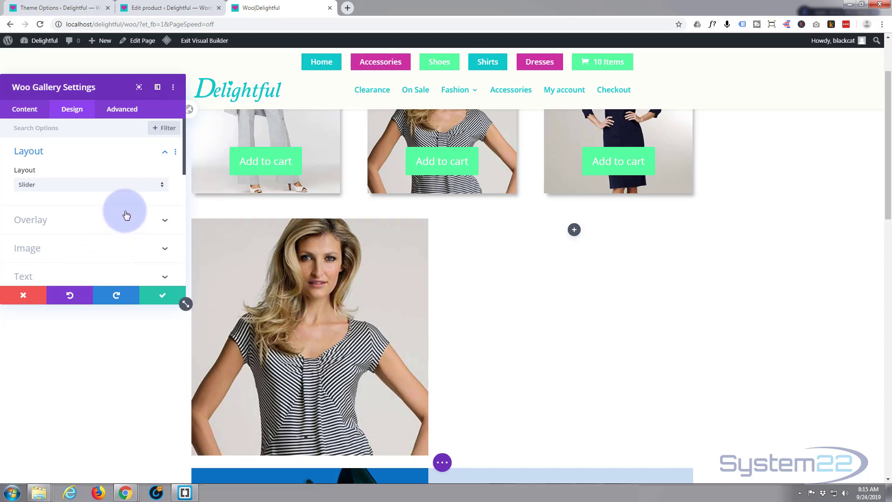
pyautogui.scroll(-1, 124, 213)
pyautogui.click(123, 179)
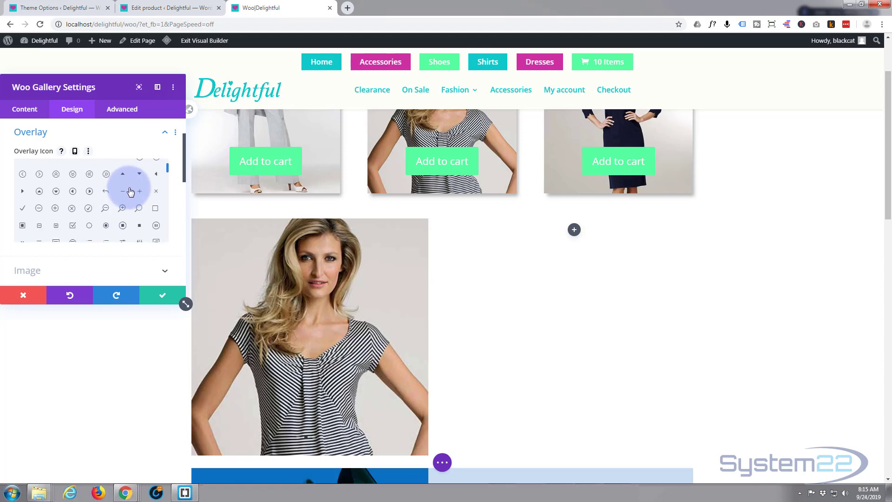
pyautogui.scroll(-3, 127, 186)
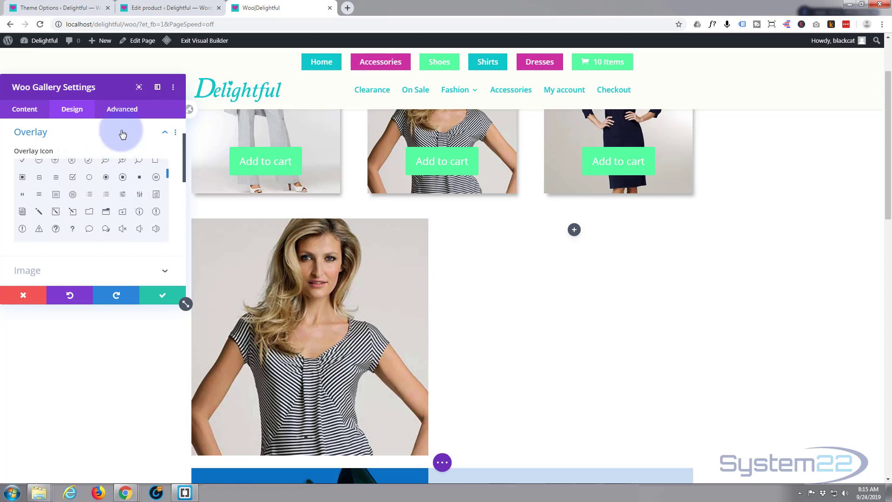
pyautogui.scroll(-2, 119, 140)
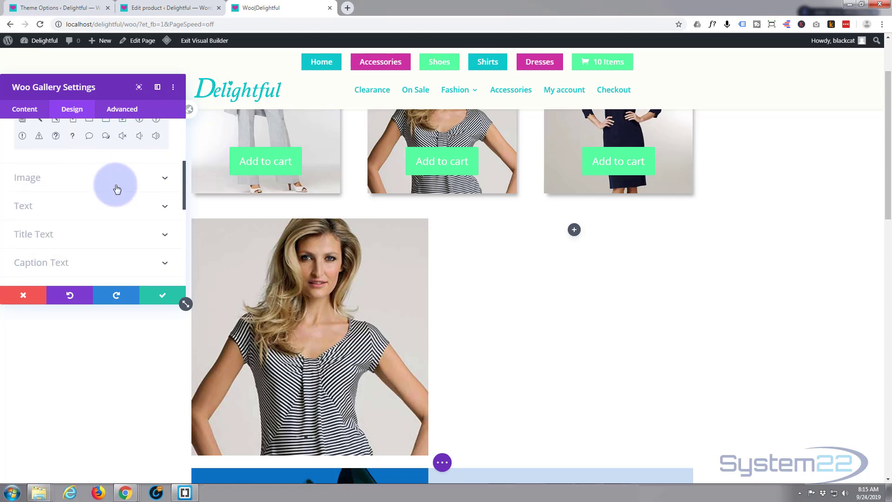
pyautogui.click(117, 186)
pyautogui.scroll(-2, 101, 234)
pyautogui.scroll(-1, 101, 235)
pyautogui.scroll(-2, 101, 236)
pyautogui.scroll(-1, 101, 236)
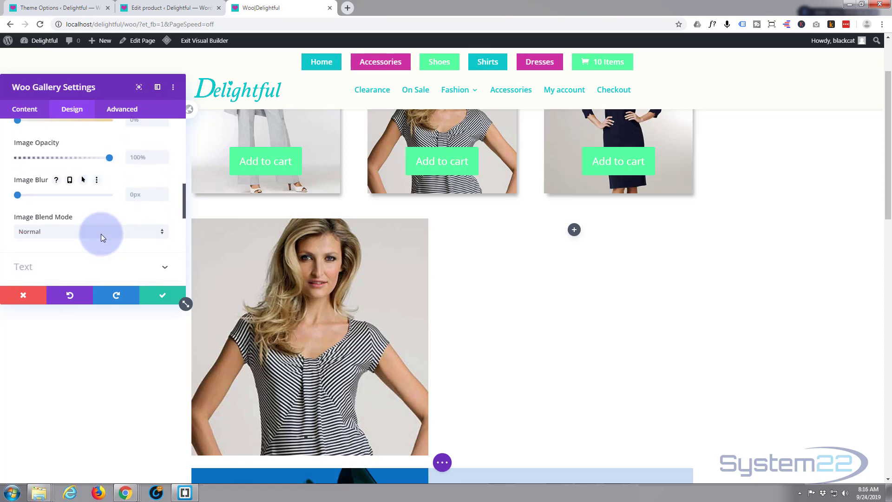
pyautogui.scroll(-1, 102, 235)
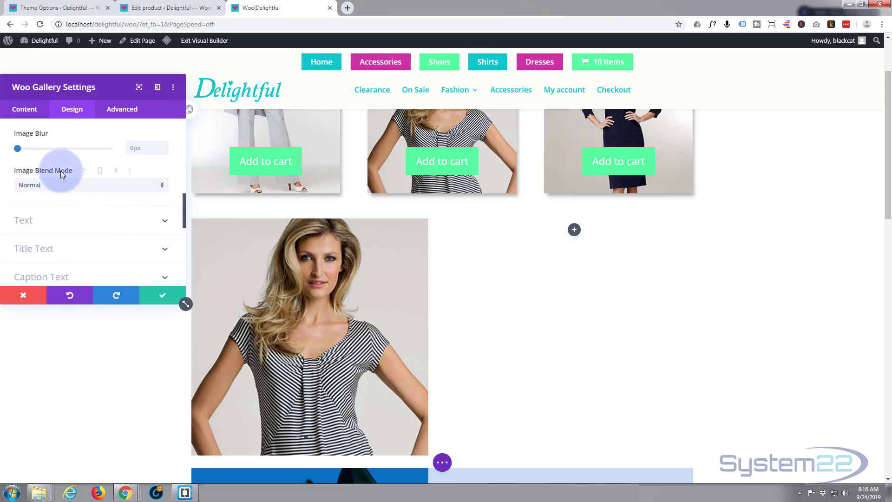
pyautogui.click(160, 185)
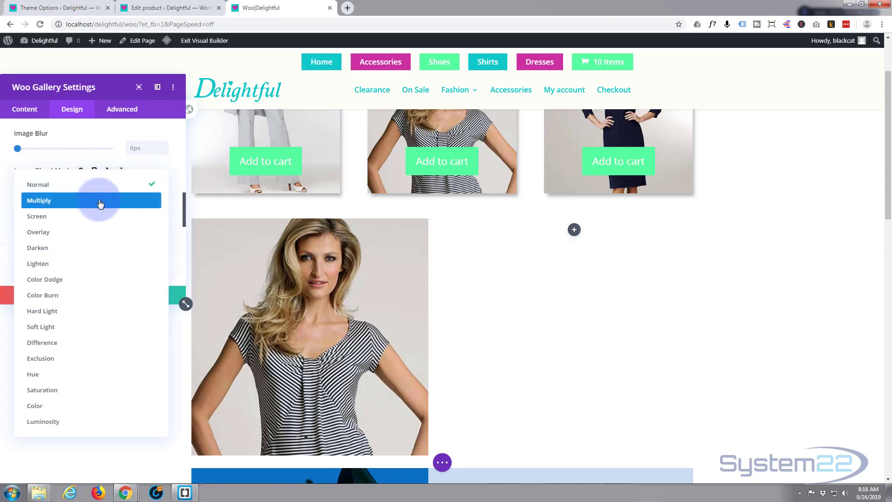
pyautogui.scroll(1, 110, 127)
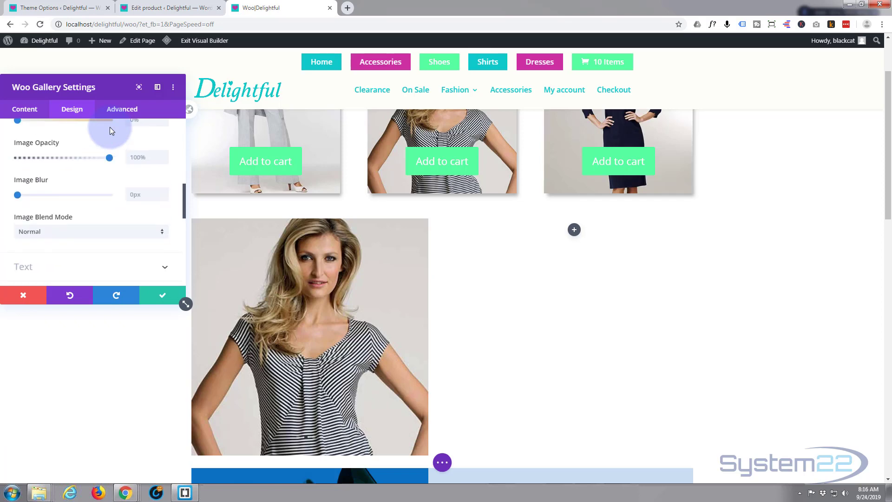
pyautogui.scroll(-2, 109, 127)
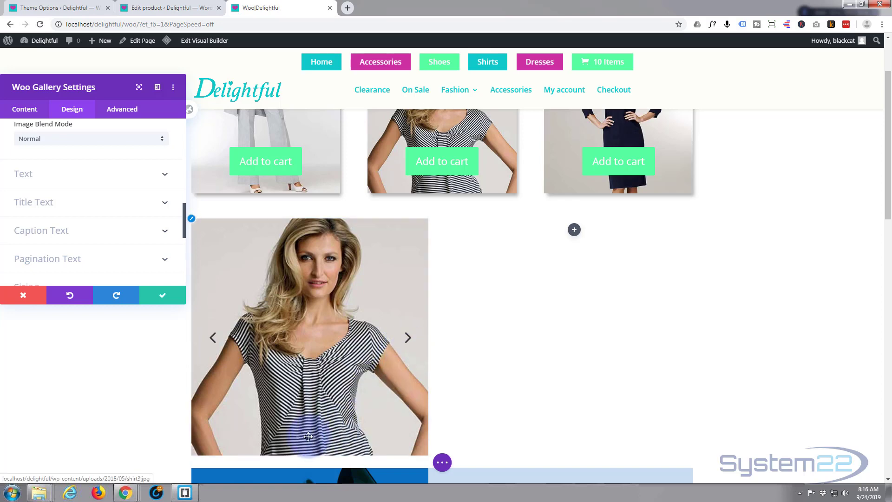
# - Make the gallery text light and apply the bottom-right text shadow preset
pyautogui.click(62, 174)
pyautogui.scroll(3, 63, 174)
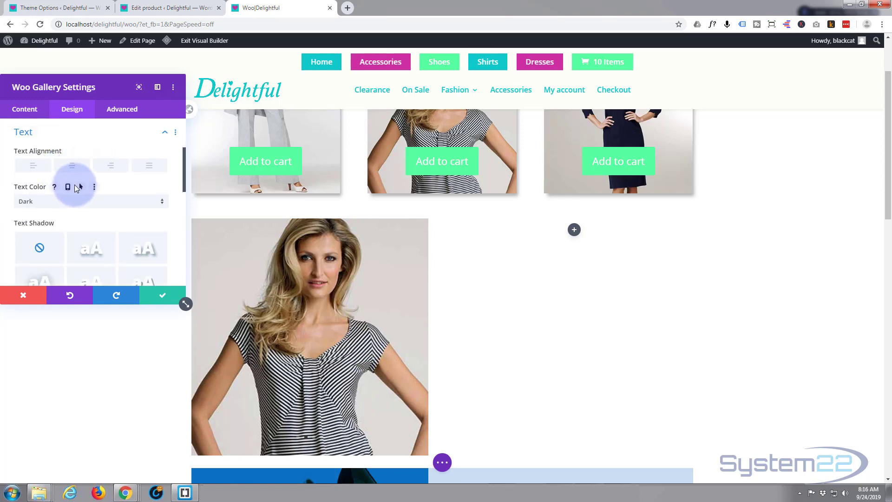
pyautogui.scroll(-1, 75, 186)
pyautogui.scroll(-2, 75, 186)
pyautogui.scroll(1, 78, 188)
pyautogui.scroll(1, 61, 178)
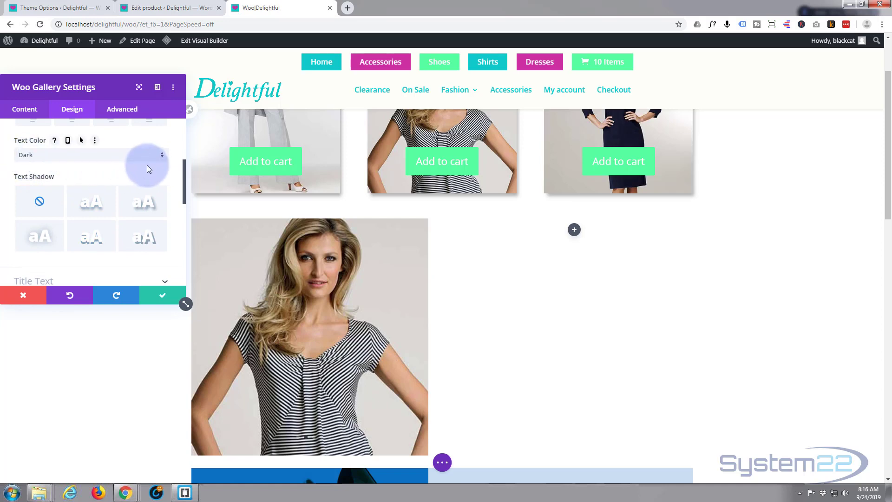
pyautogui.click(158, 155)
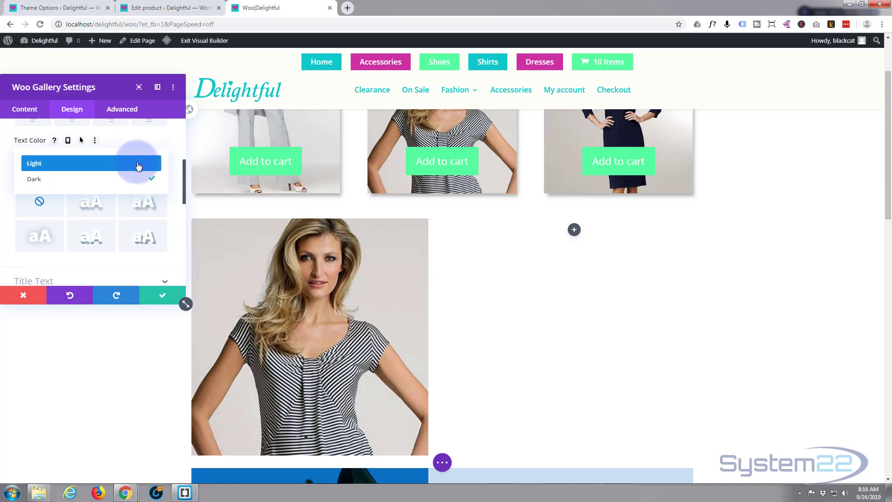
pyautogui.click(139, 166)
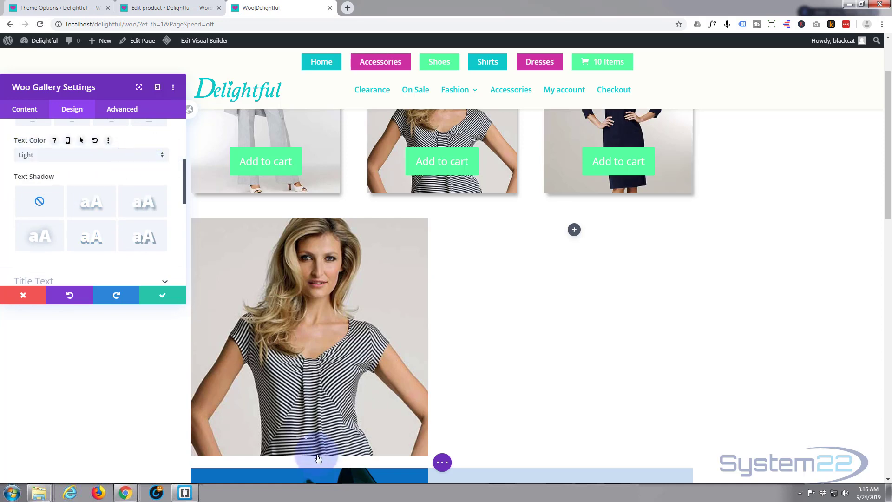
pyautogui.moveTo(309, 337)
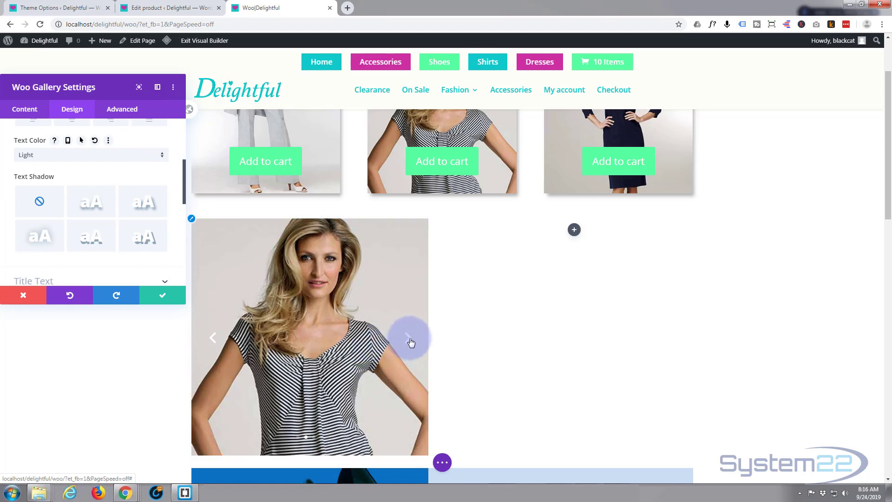
pyautogui.click(138, 236)
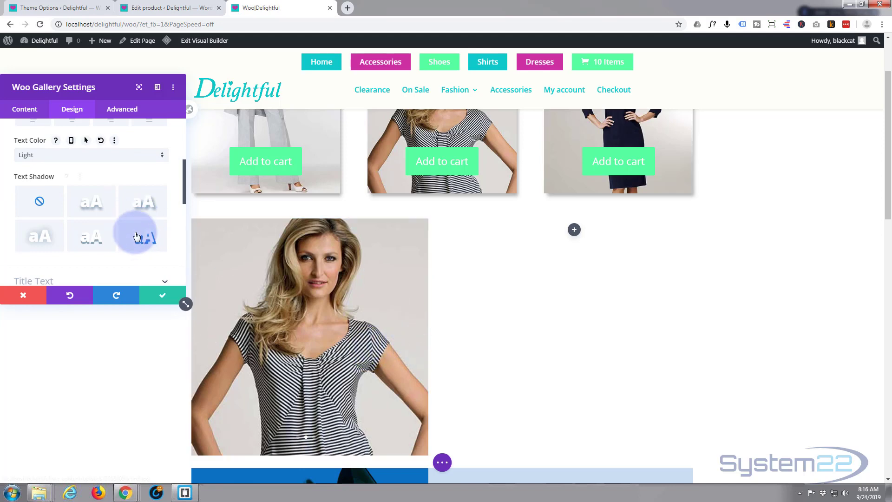
pyautogui.scroll(-2, 137, 234)
pyautogui.scroll(-1, 137, 236)
pyautogui.scroll(-1, 137, 236)
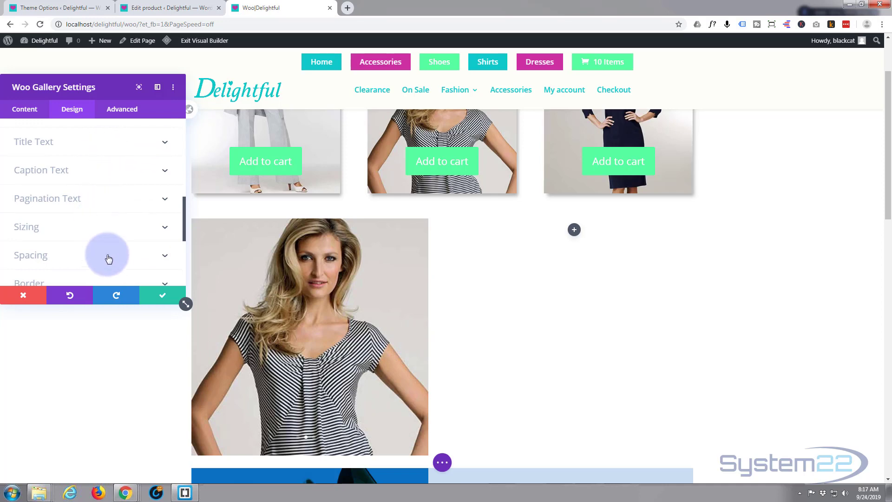
pyautogui.scroll(-1, 110, 235)
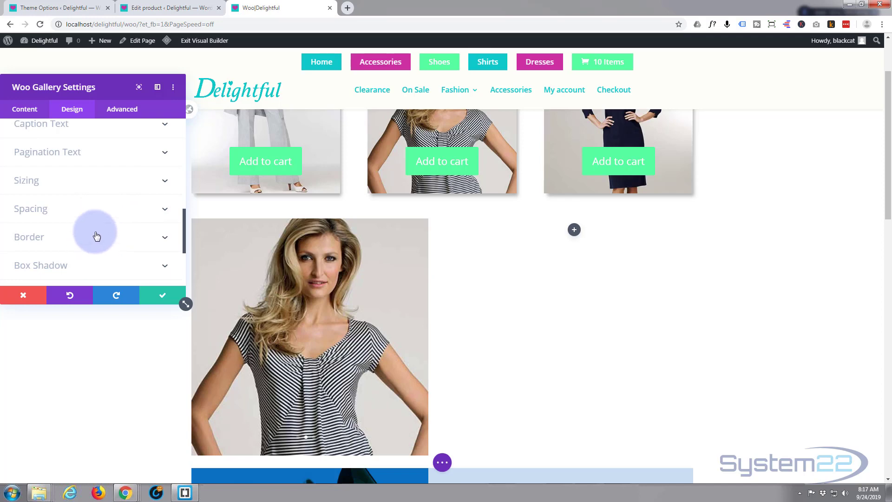
pyautogui.scroll(-2, 83, 233)
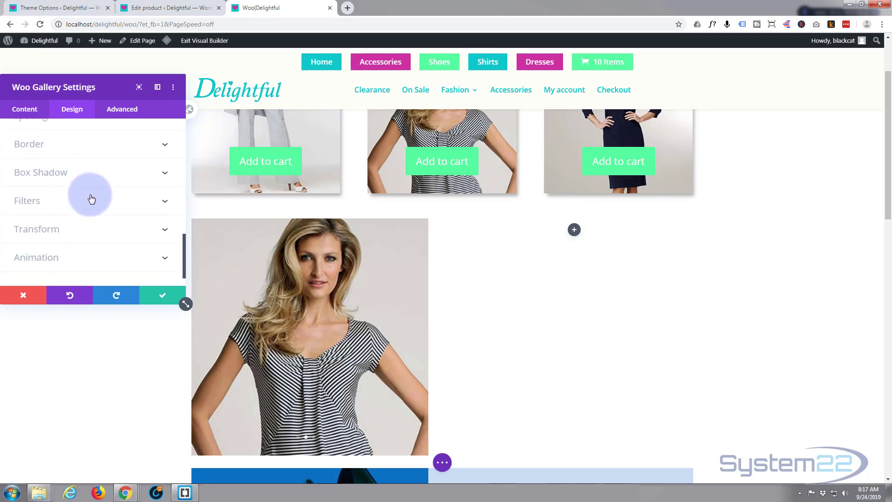
# - Give the gallery image a box shadow preset
pyautogui.click(98, 176)
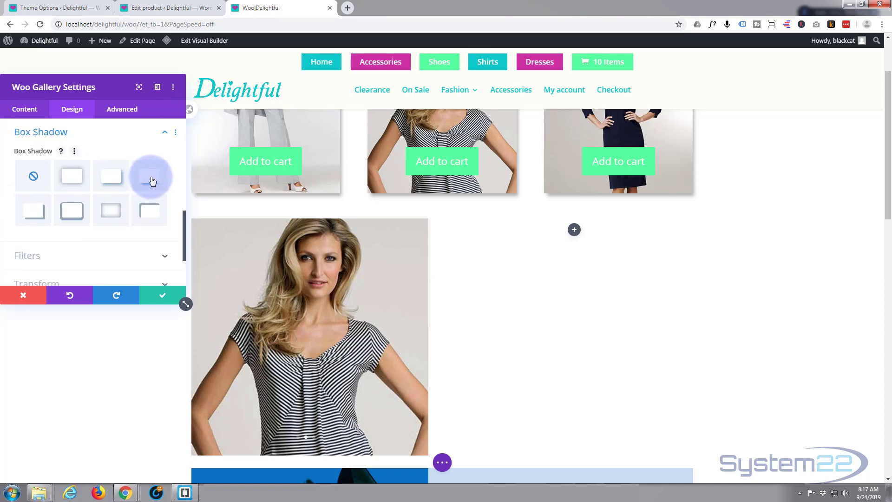
pyautogui.click(152, 181)
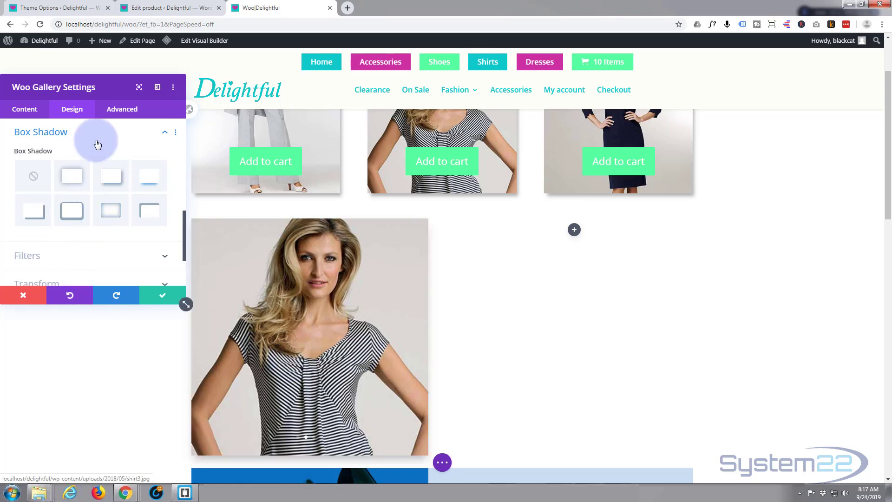
pyautogui.click(97, 109)
pyautogui.scroll(-2, 88, 171)
pyautogui.scroll(-3, 89, 168)
pyautogui.scroll(-1, 90, 169)
pyautogui.scroll(-2, 90, 167)
pyautogui.scroll(-1, 90, 168)
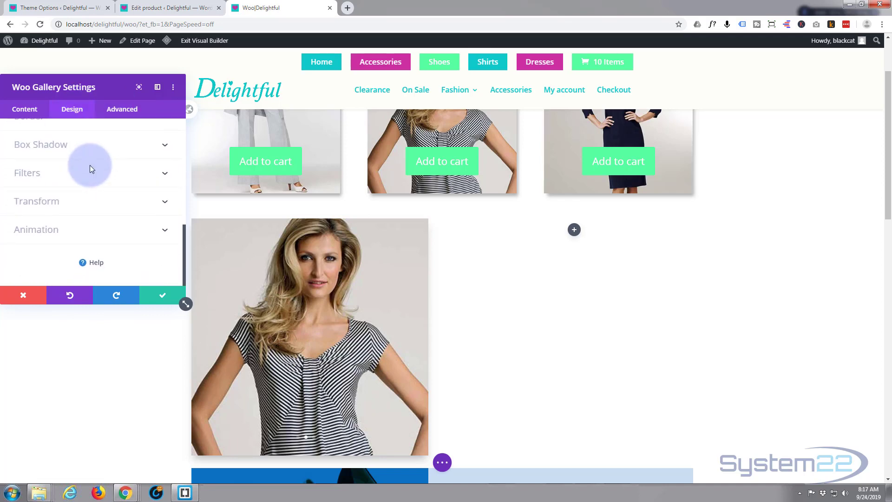
# - Set the gallery animation style to Fade with Automatic Animation switched on
pyautogui.click(77, 235)
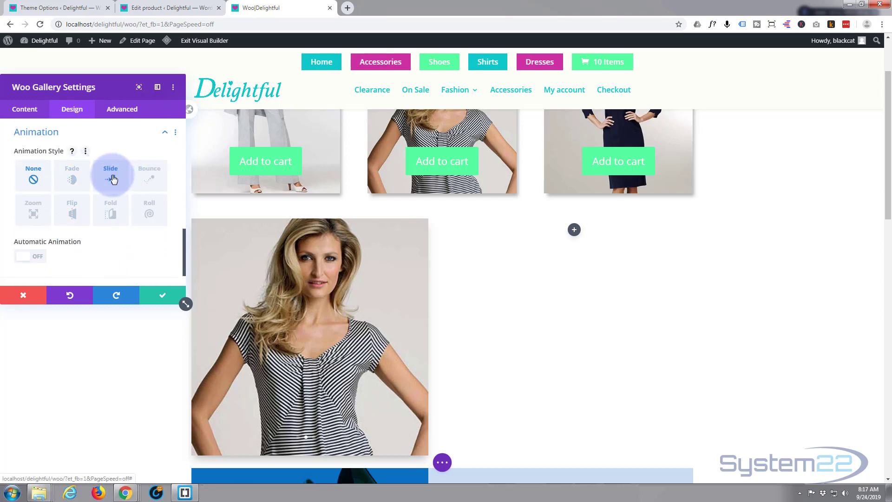
pyautogui.click(73, 178)
pyautogui.scroll(-2, 104, 250)
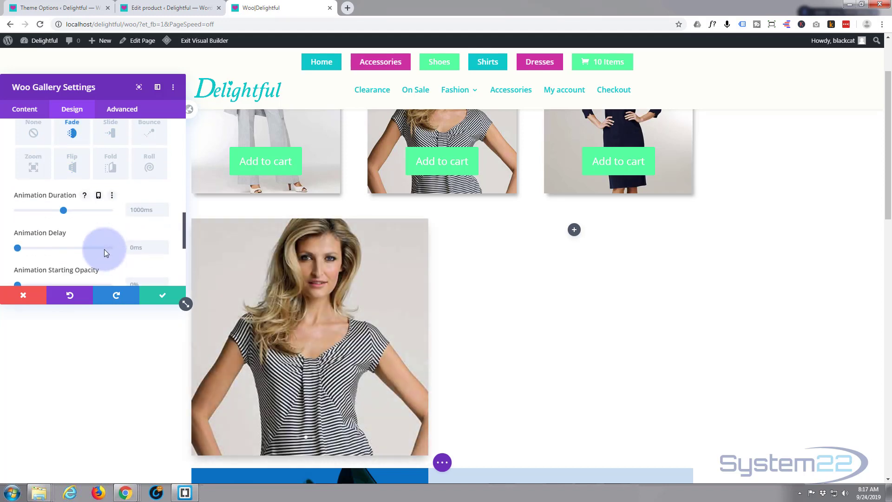
pyautogui.scroll(-1, 103, 251)
pyautogui.scroll(-2, 110, 243)
pyautogui.scroll(-1, 110, 243)
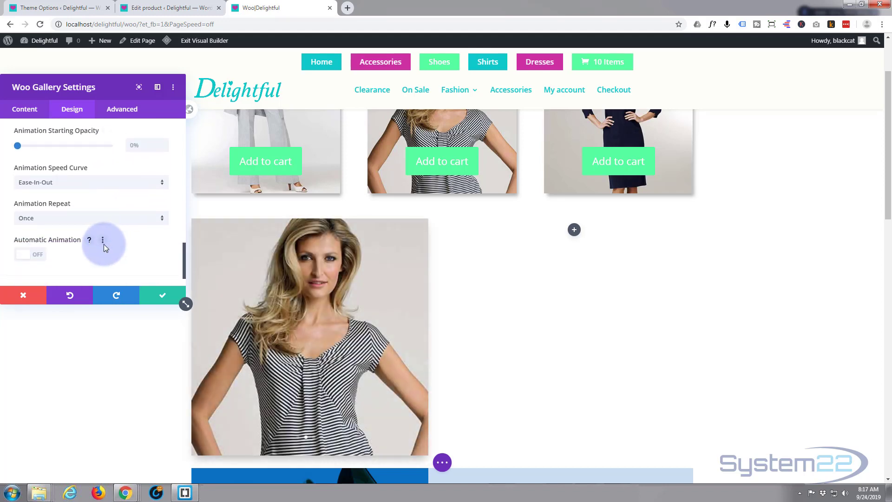
pyautogui.click(37, 258)
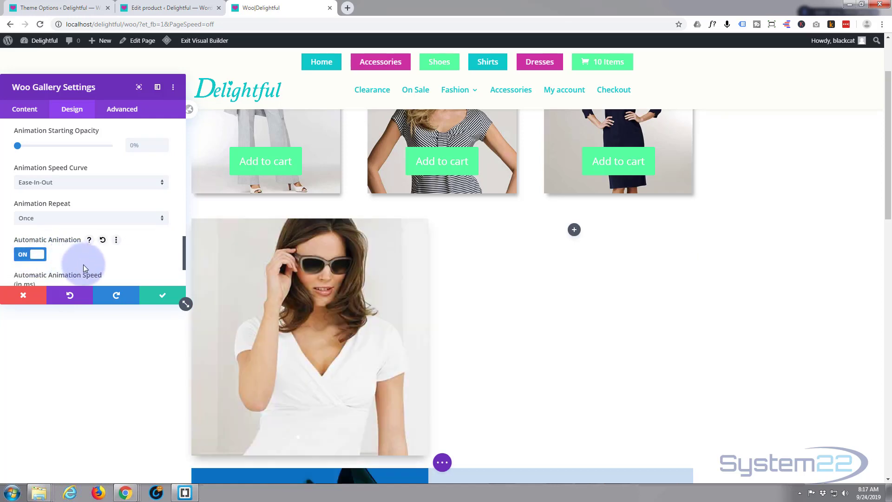
pyautogui.scroll(2, 82, 264)
pyautogui.scroll(1, 83, 265)
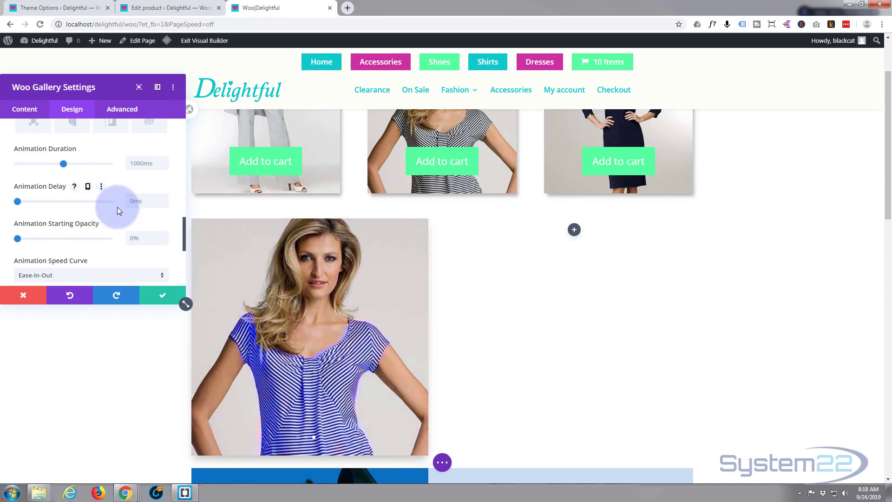
pyautogui.moveTo(310, 338)
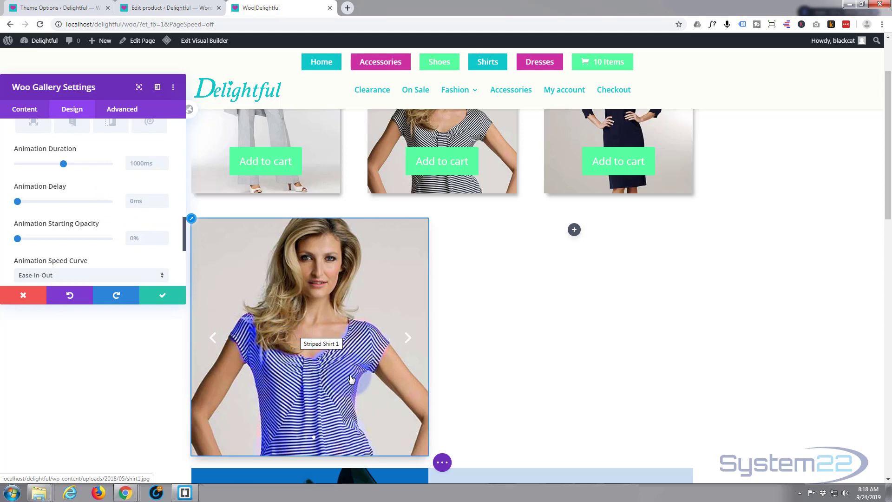
# - Keep the gallery changes, save the page, and exit the builder to view the live shop page
pyautogui.click(74, 163)
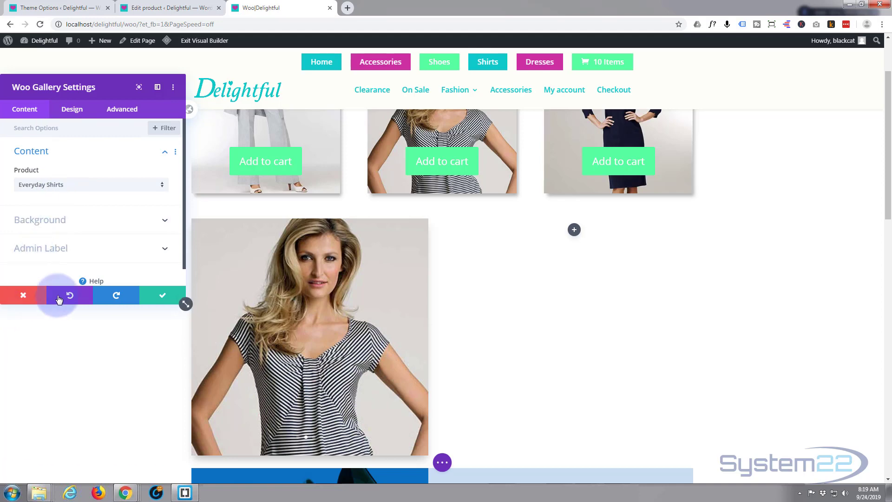
pyautogui.click(159, 296)
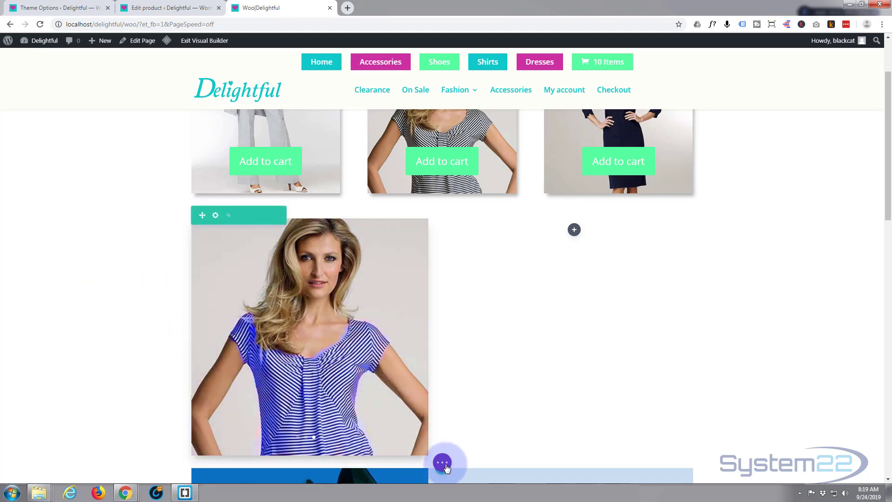
pyautogui.click(444, 463)
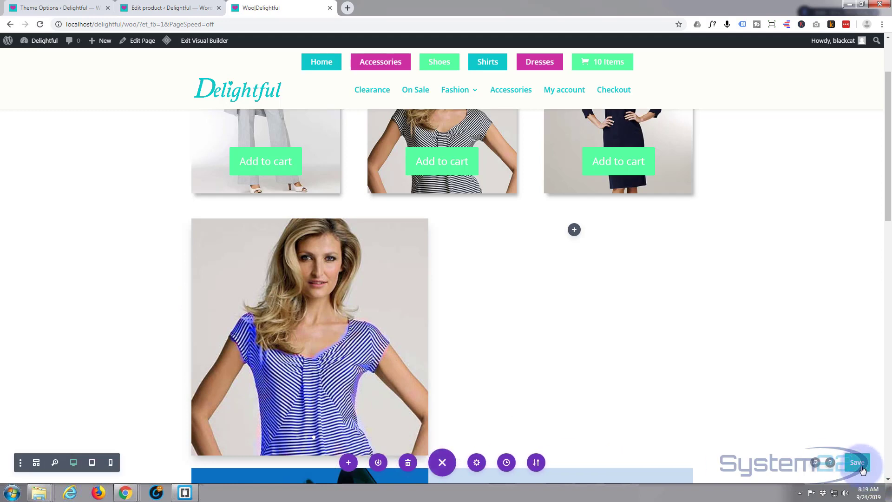
pyautogui.click(863, 470)
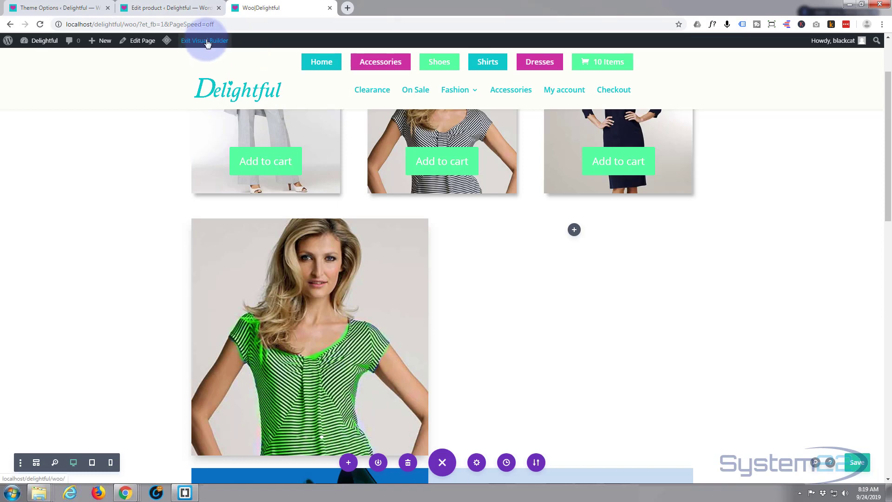
pyautogui.click(207, 43)
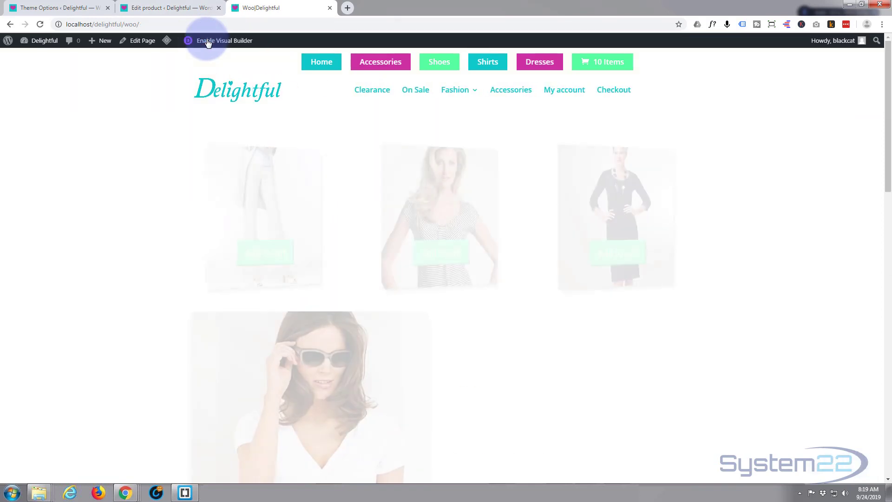
pyautogui.scroll(-2, 132, 196)
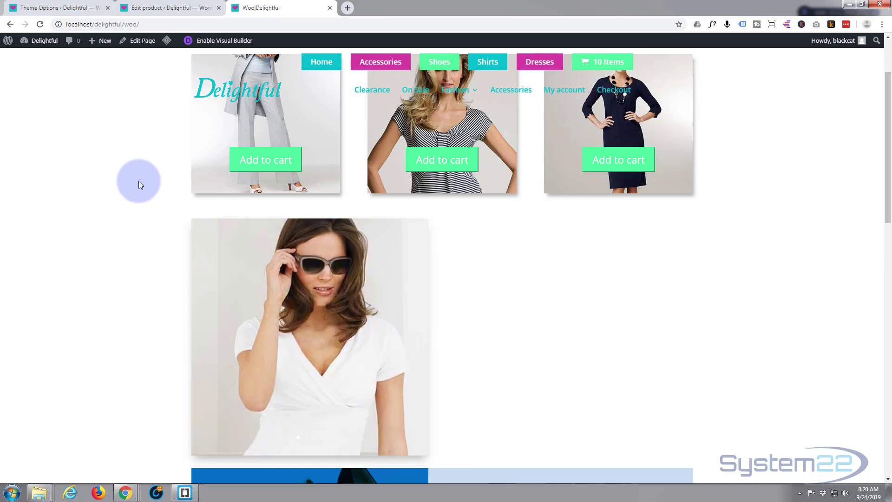
pyautogui.scroll(-1, 169, 263)
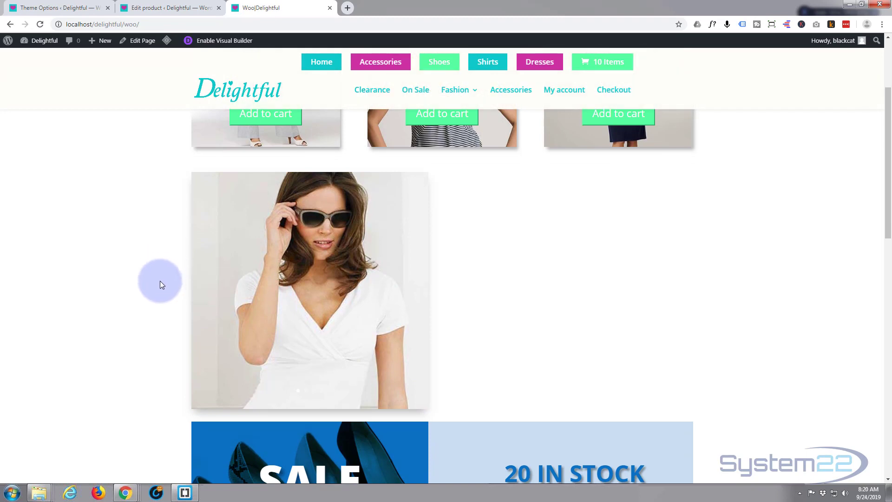
pyautogui.scroll(2, 160, 284)
pyautogui.scroll(-1, 159, 281)
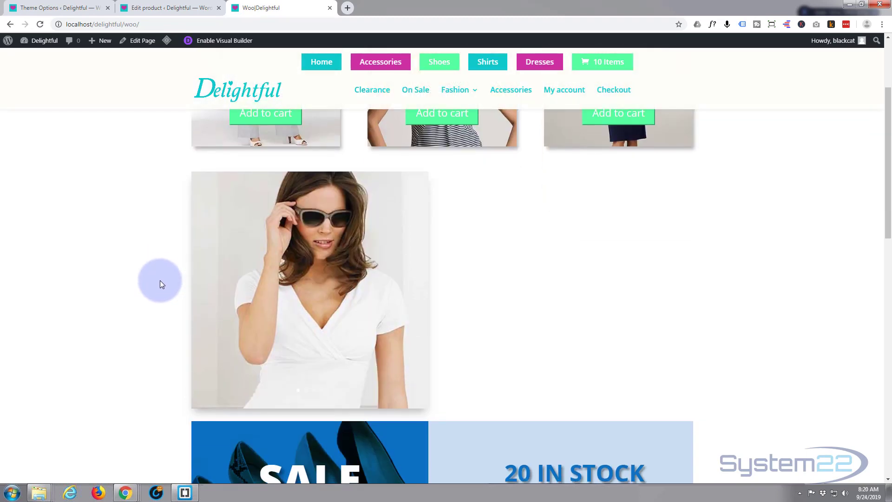
pyautogui.scroll(1, 160, 283)
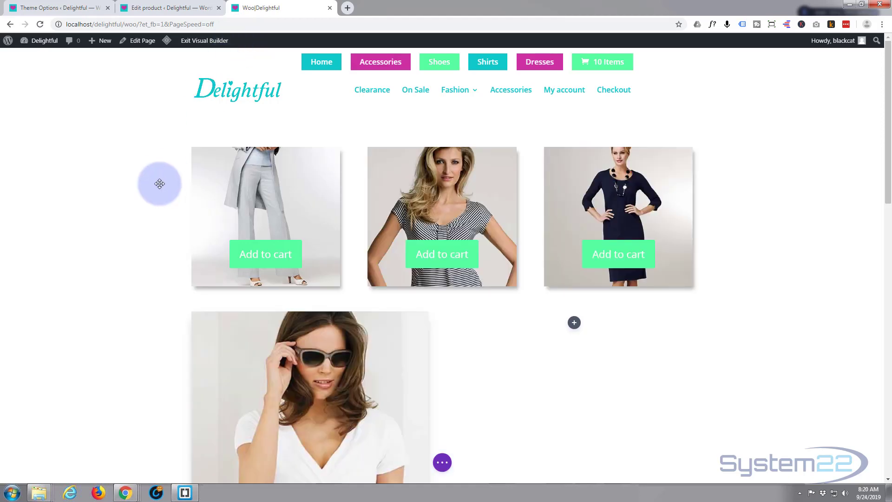
pyautogui.scroll(-3, 154, 186)
pyautogui.scroll(1, 155, 186)
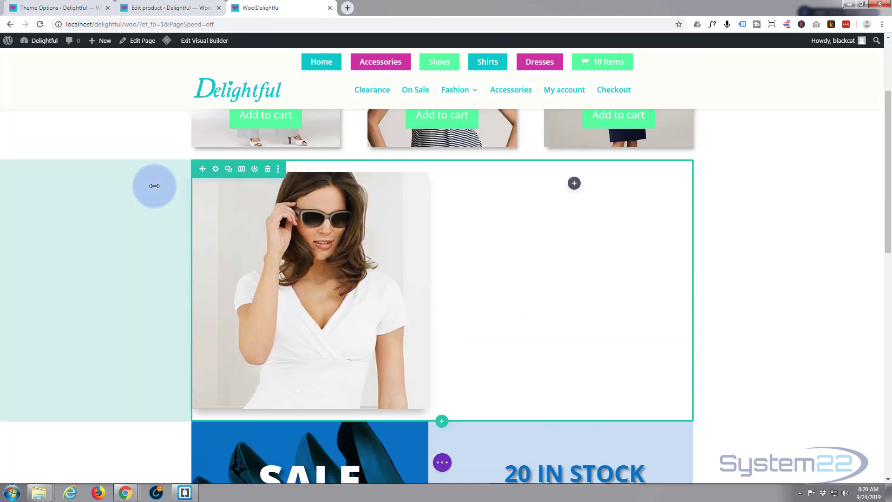
pyautogui.moveTo(309, 289)
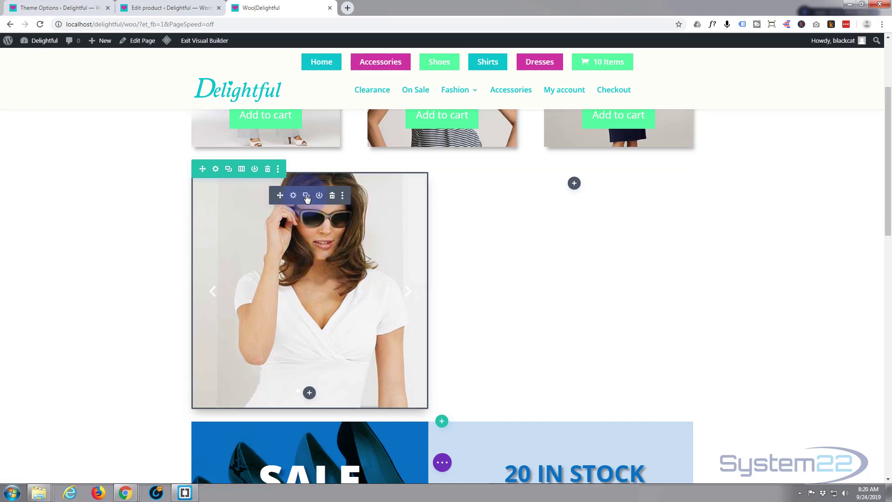
# - Duplicate the gallery module, drag the copy into the right column, and bring up its settings
pyautogui.click(306, 198)
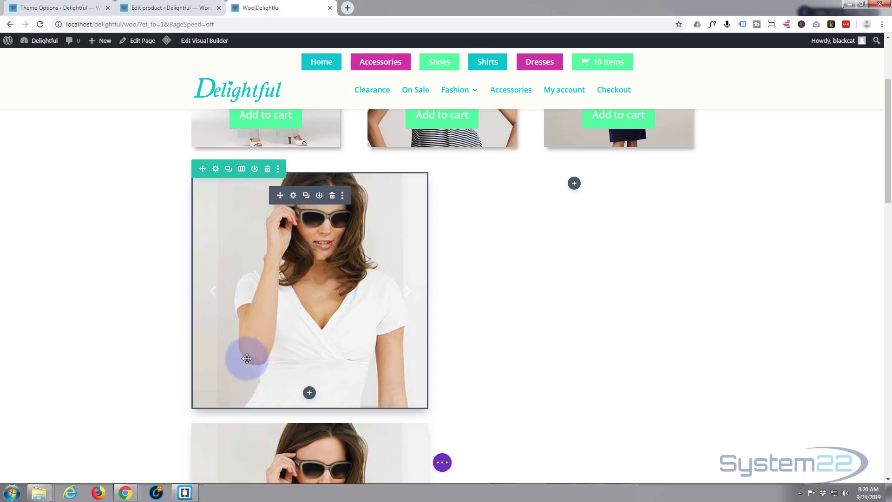
pyautogui.moveTo(280, 196); pyautogui.dragTo(579, 188)
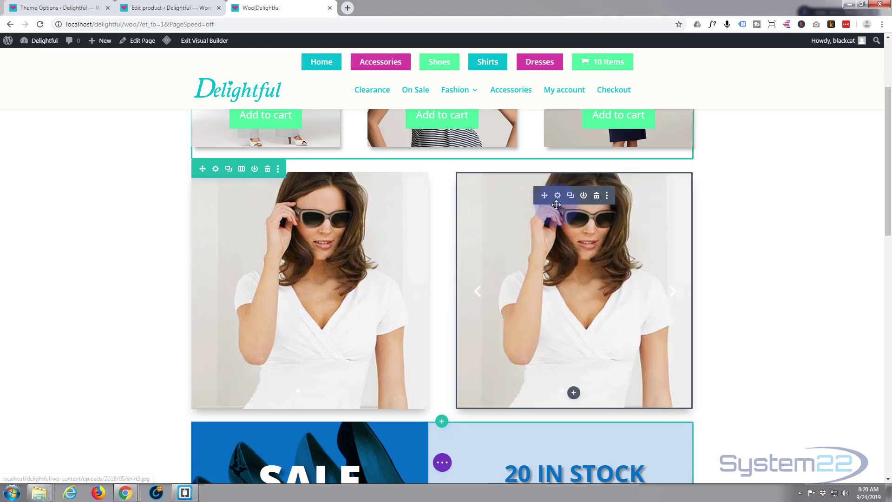
pyautogui.click(558, 201)
pyautogui.click(558, 195)
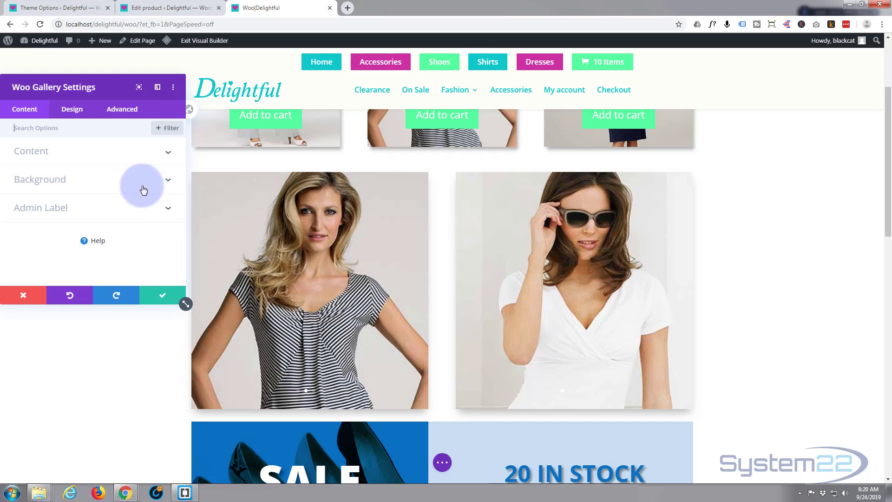
# - Set the copied gallery's layout to Grid with Portrait thumbnail orientation
pyautogui.click(73, 115)
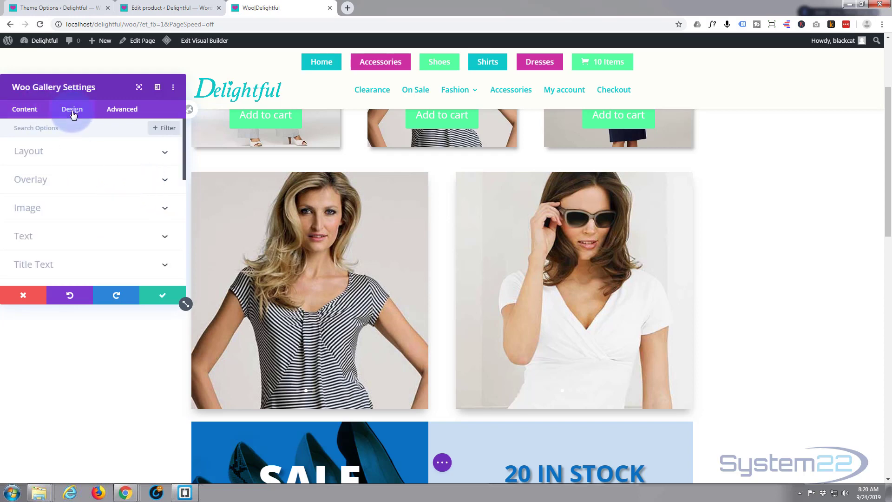
pyautogui.click(90, 156)
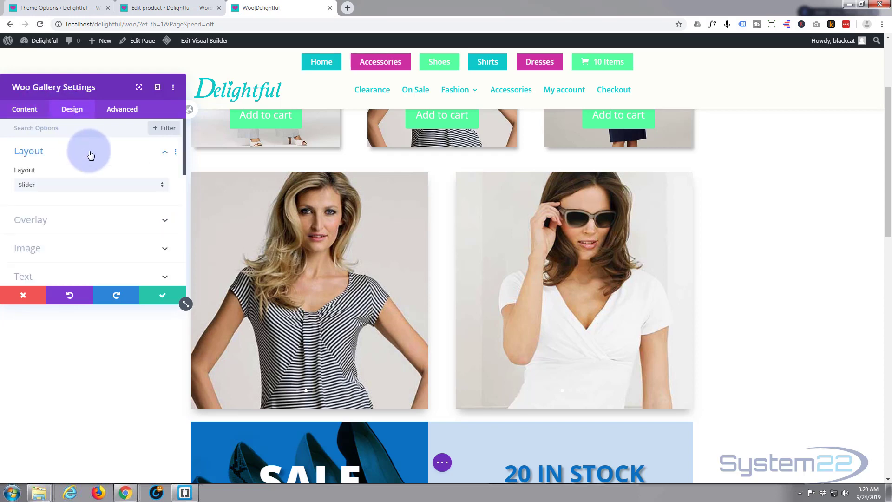
pyautogui.click(163, 187)
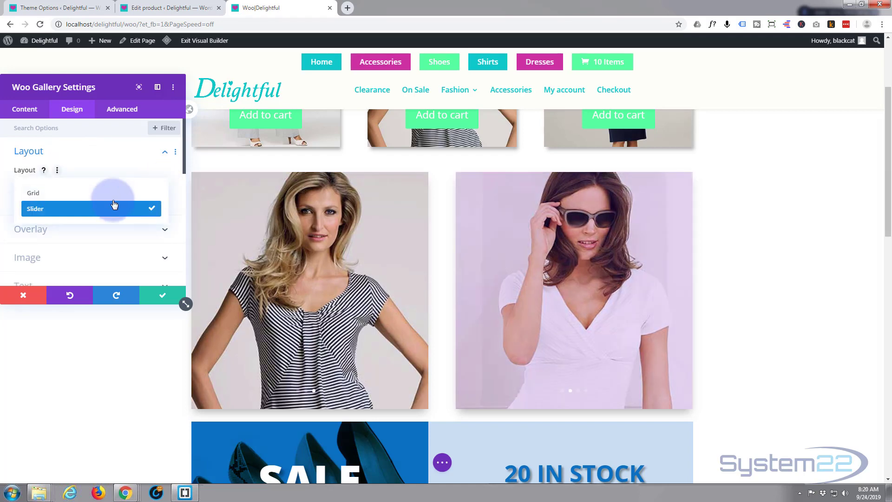
pyautogui.click(116, 199)
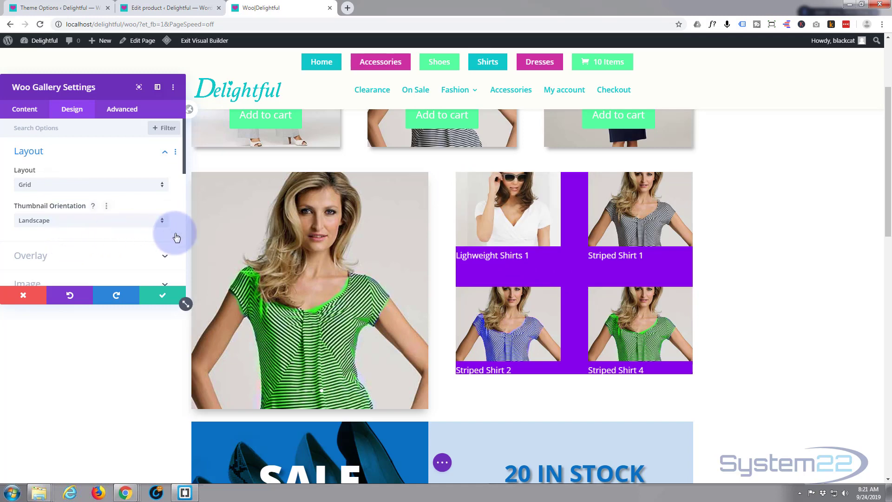
pyautogui.moveTo(309, 291)
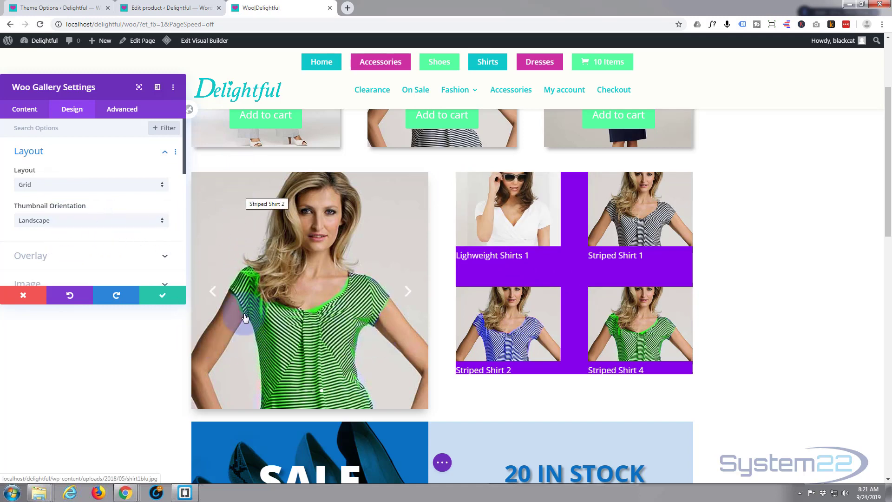
pyautogui.click(162, 223)
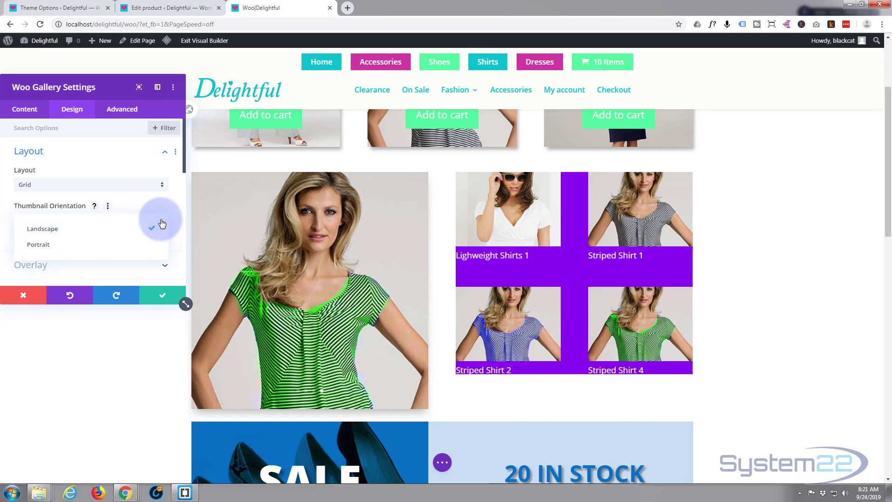
pyautogui.click(136, 246)
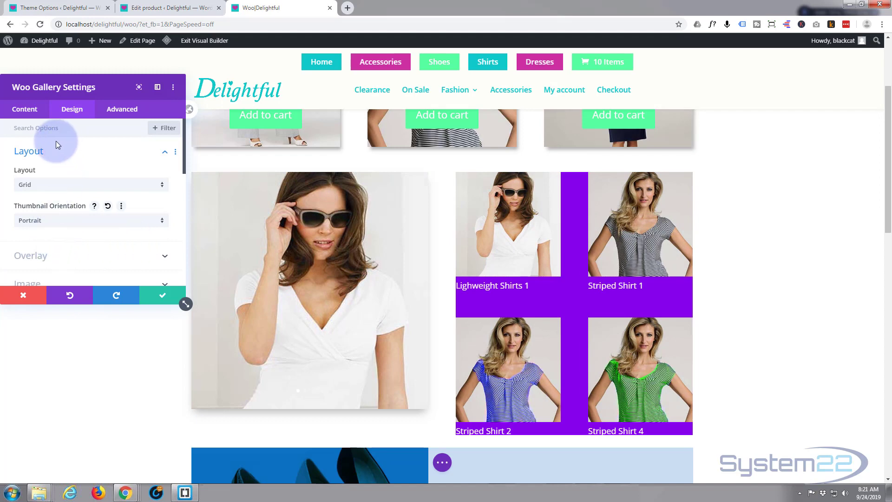
# - Remove the purple background colour from the copied gallery
pyautogui.click(25, 110)
pyautogui.click(49, 179)
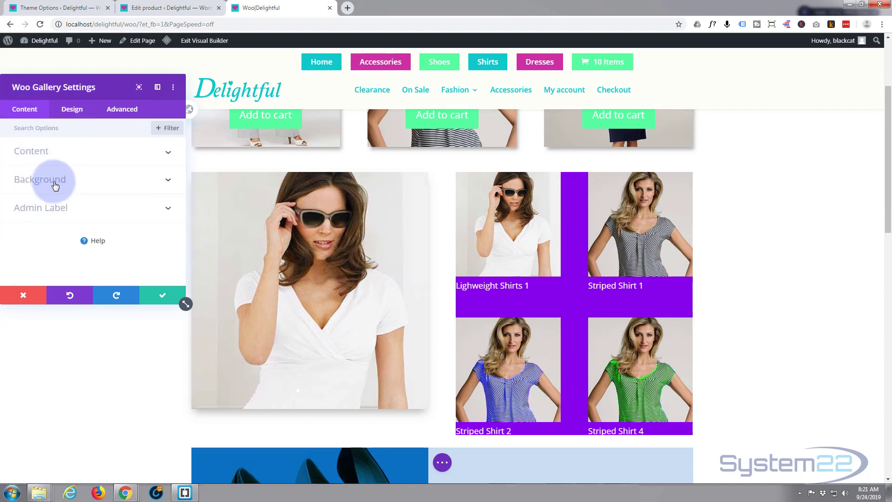
pyautogui.moveTo(127, 205)
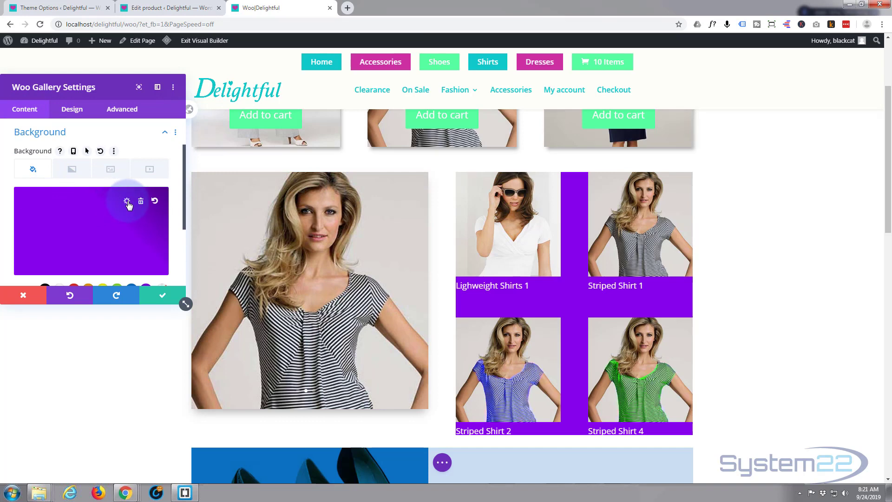
pyautogui.click(141, 203)
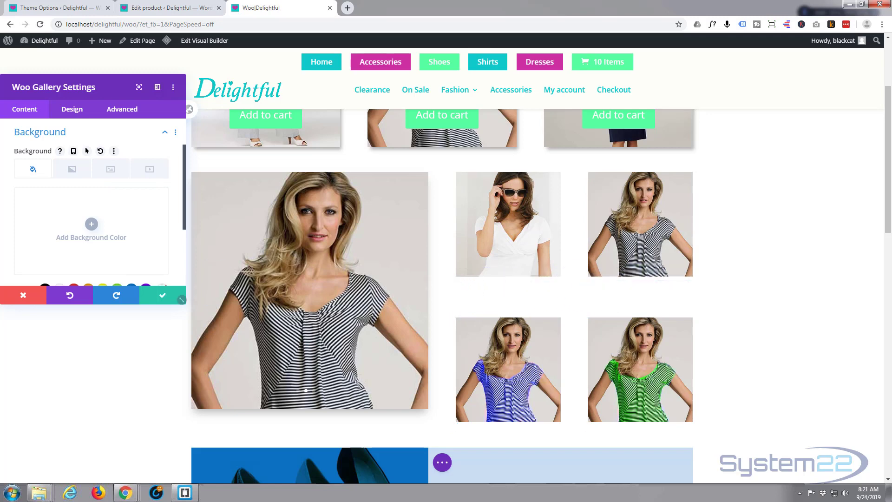
# - Set the gallery's Text Color to Dark under the Design text options
pyautogui.click(79, 113)
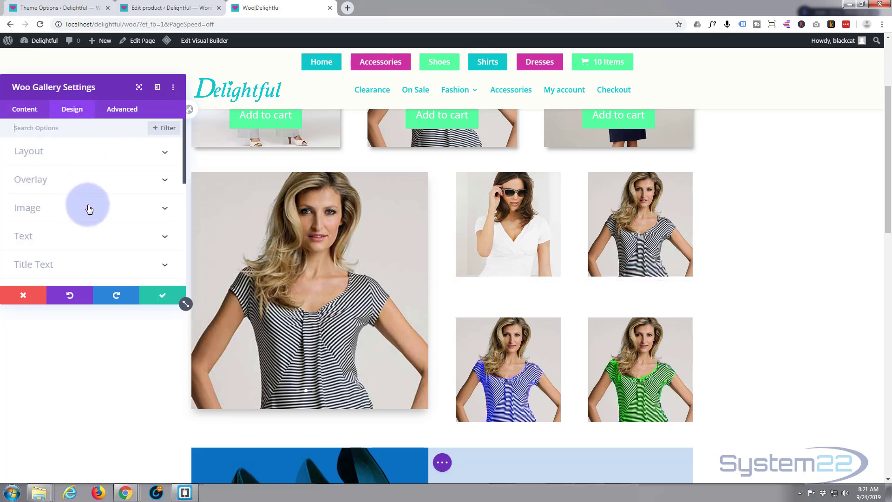
pyautogui.click(88, 235)
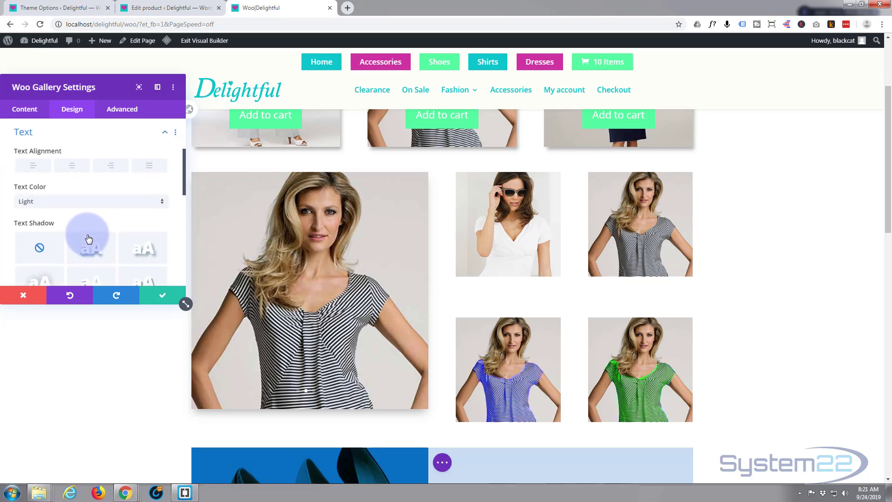
pyautogui.click(163, 204)
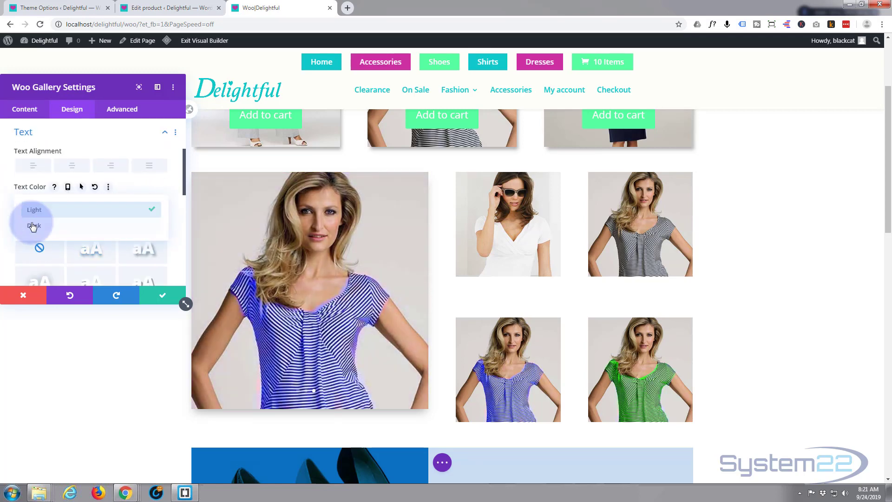
pyautogui.click(44, 226)
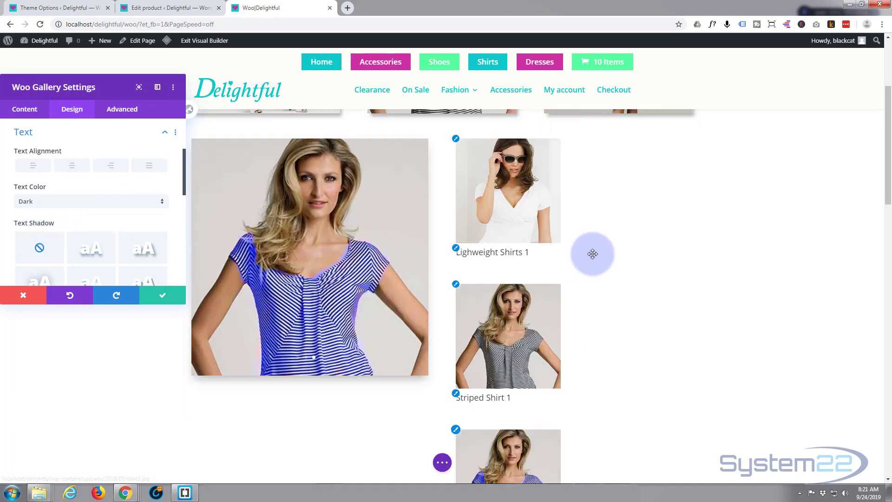
pyautogui.scroll(-2, 593, 254)
pyautogui.scroll(-1, 592, 253)
pyautogui.scroll(1, 592, 255)
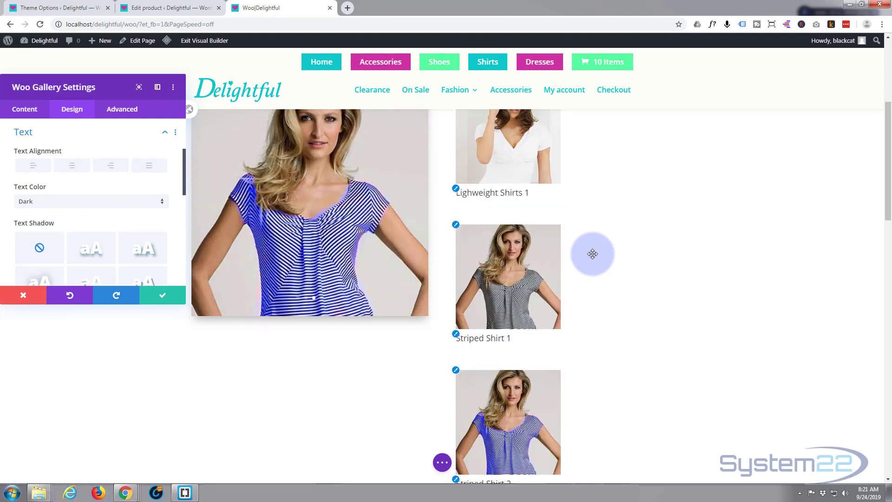
pyautogui.scroll(1, 592, 255)
pyautogui.scroll(2, 592, 254)
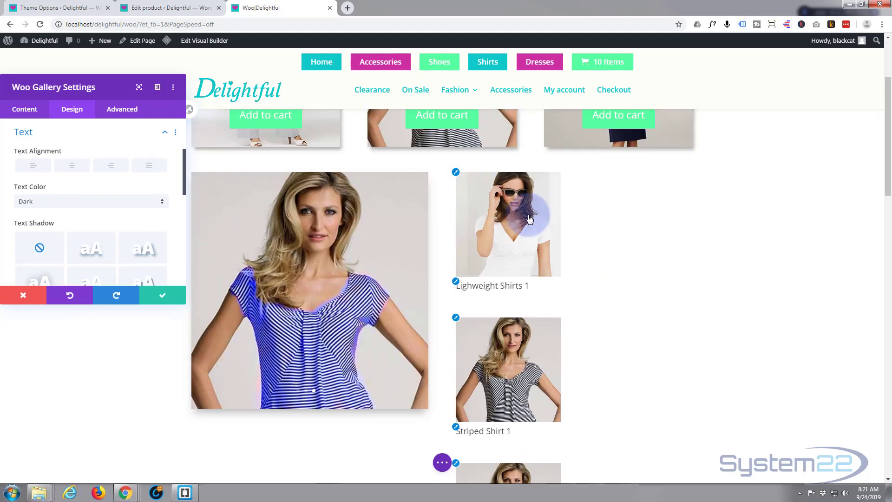
# - Try Light text colour briefly, then settle back on Dark for readable titles
pyautogui.click(160, 206)
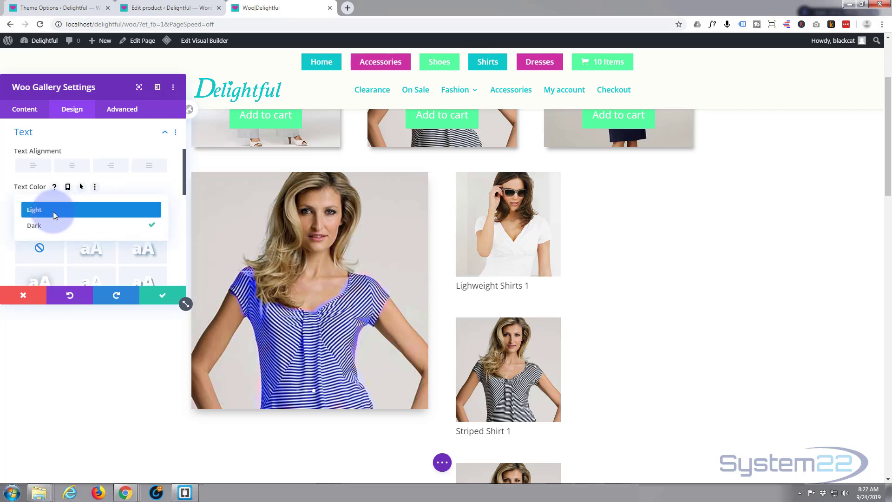
pyautogui.click(53, 209)
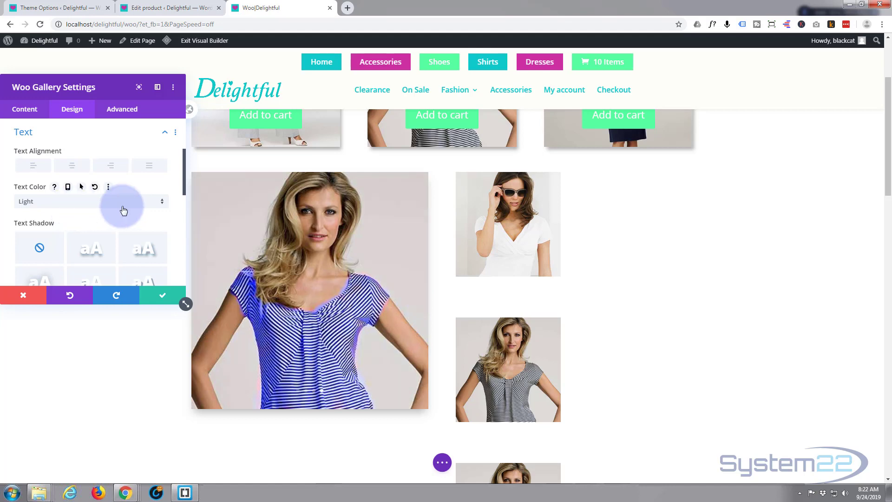
pyautogui.click(159, 202)
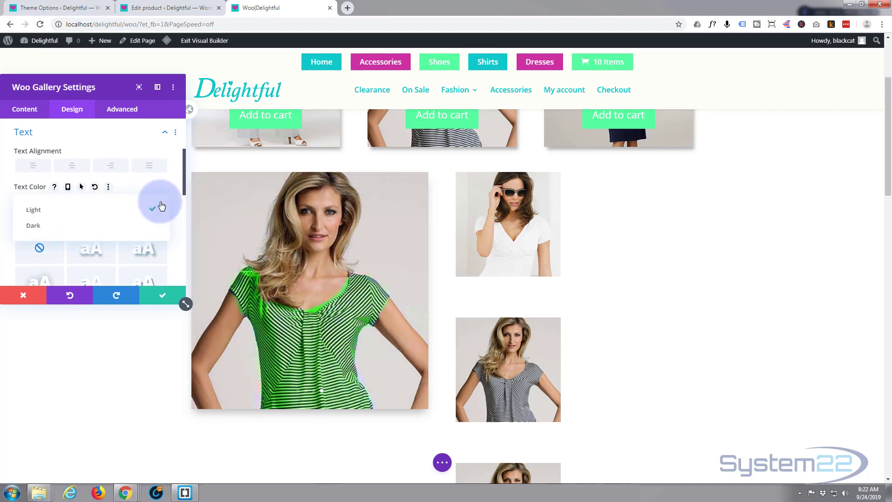
pyautogui.click(56, 226)
pyautogui.moveTo(507, 224)
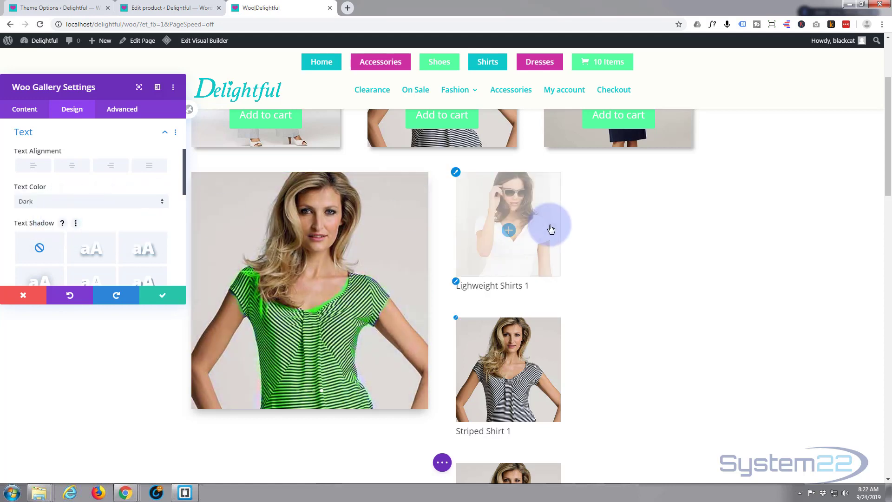
pyautogui.scroll(-2, 53, 163)
pyautogui.scroll(-3, 53, 163)
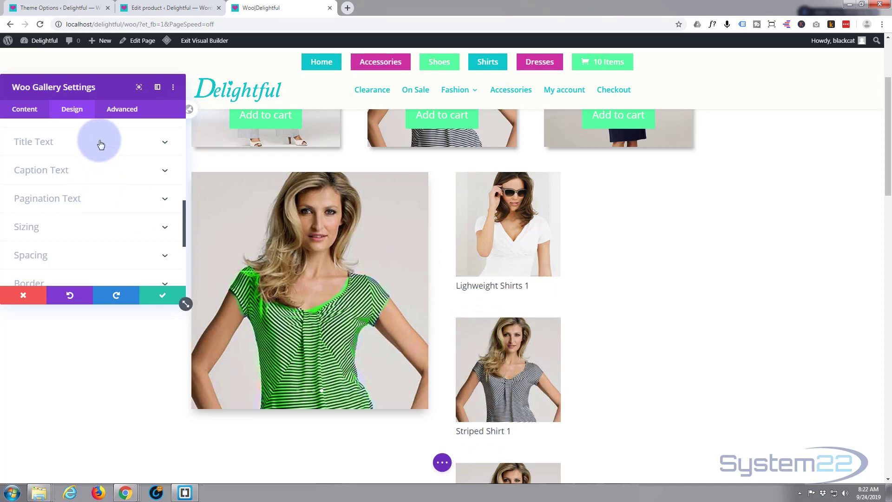
pyautogui.scroll(2, 97, 208)
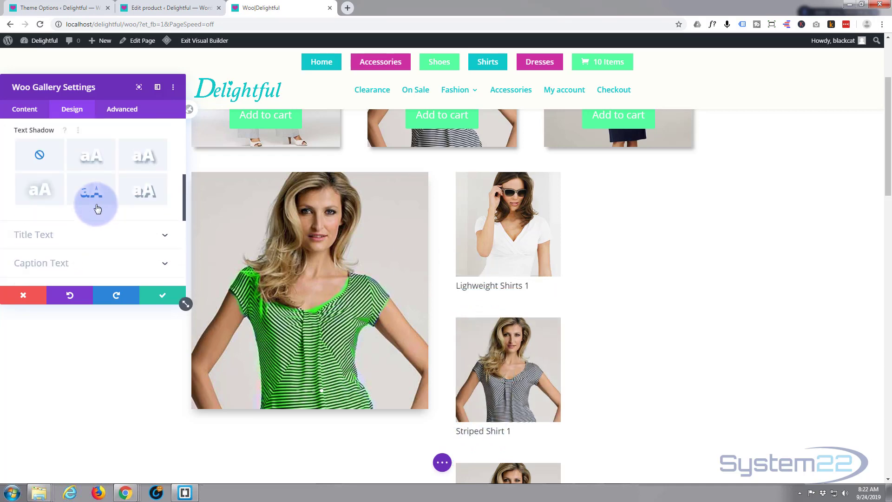
pyautogui.scroll(1, 97, 208)
pyautogui.scroll(2, 97, 208)
pyautogui.scroll(2, 97, 208)
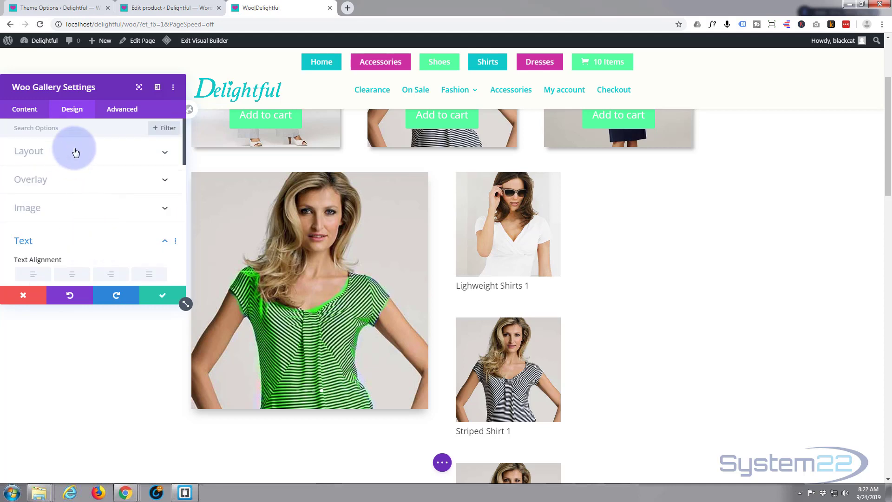
# - Turn off Show Title and Caption and Show Pagination, then select the white top thumbnail
pyautogui.click(25, 109)
pyautogui.click(34, 152)
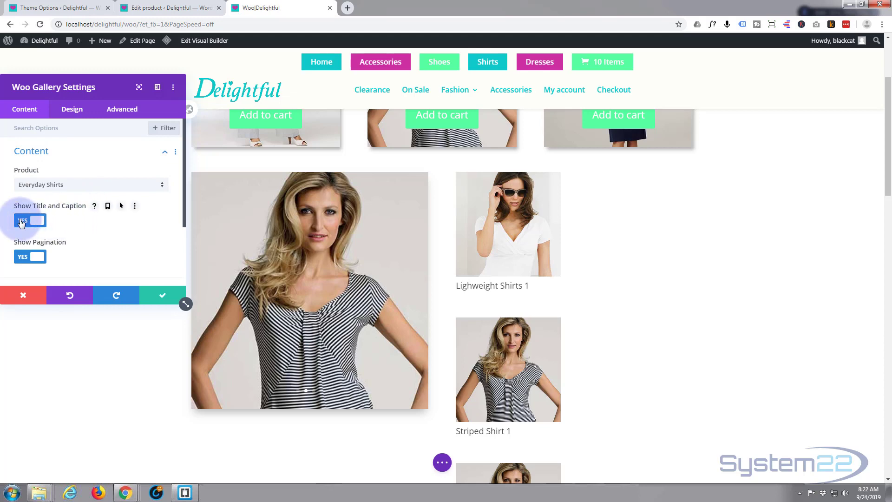
pyautogui.click(40, 223)
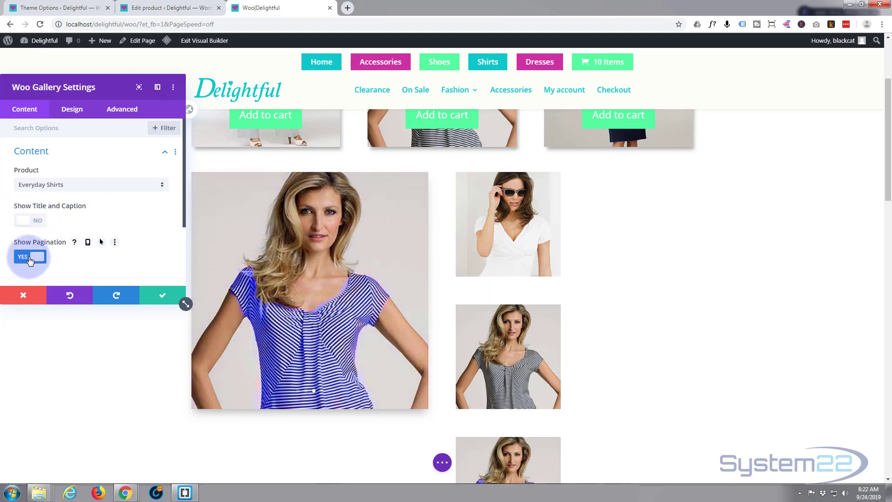
pyautogui.click(30, 257)
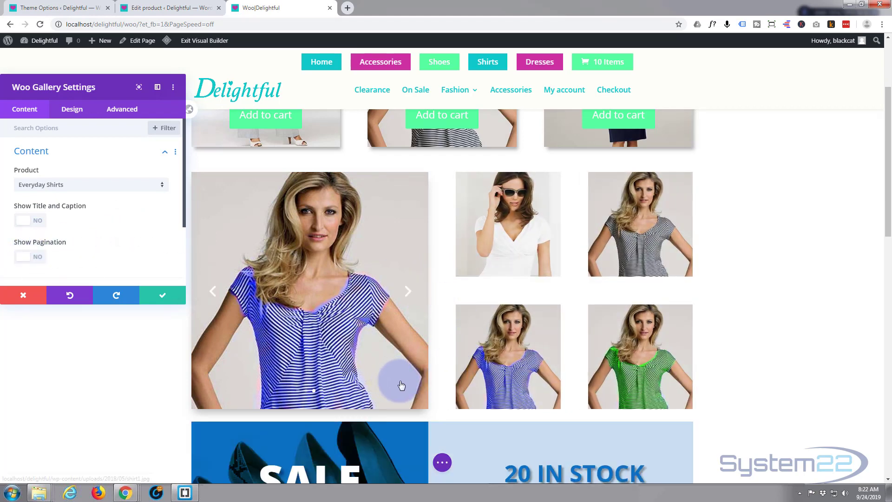
pyautogui.moveTo(488, 249)
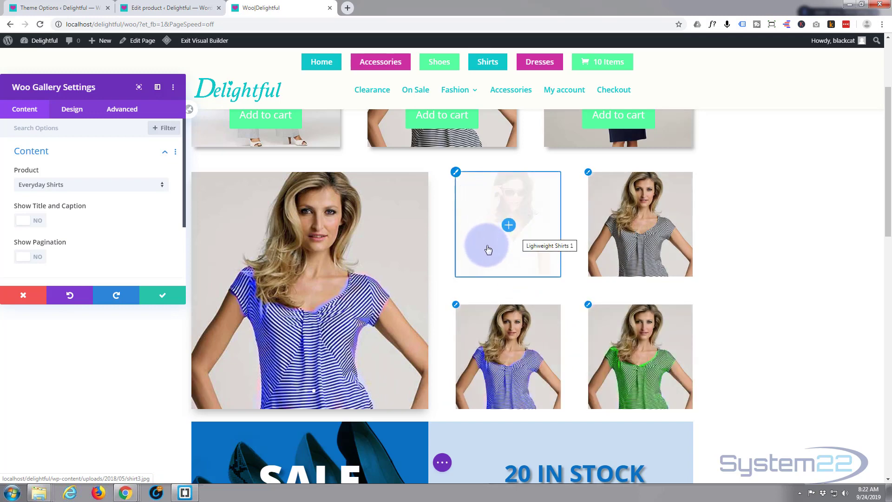
pyautogui.click(507, 224)
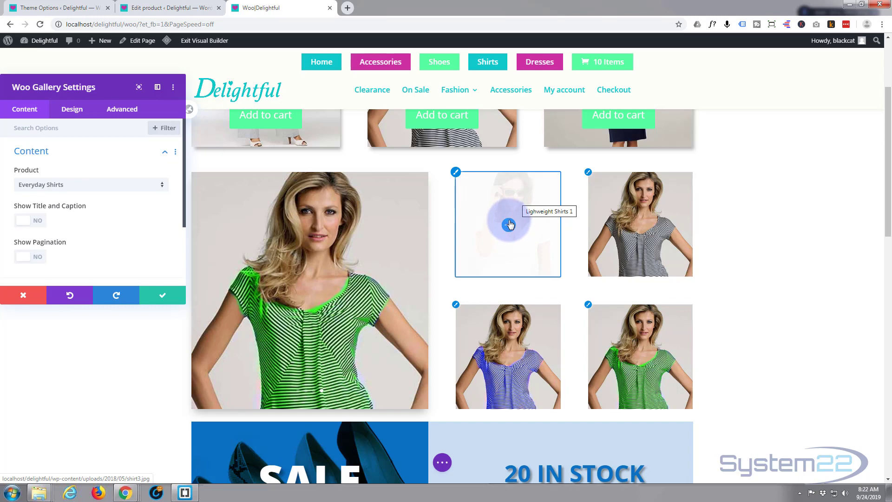
# - Set the hover overlay background to blue #0c71c3 at 0.65 opacity with a shopping-cart icon
pyautogui.click(510, 225)
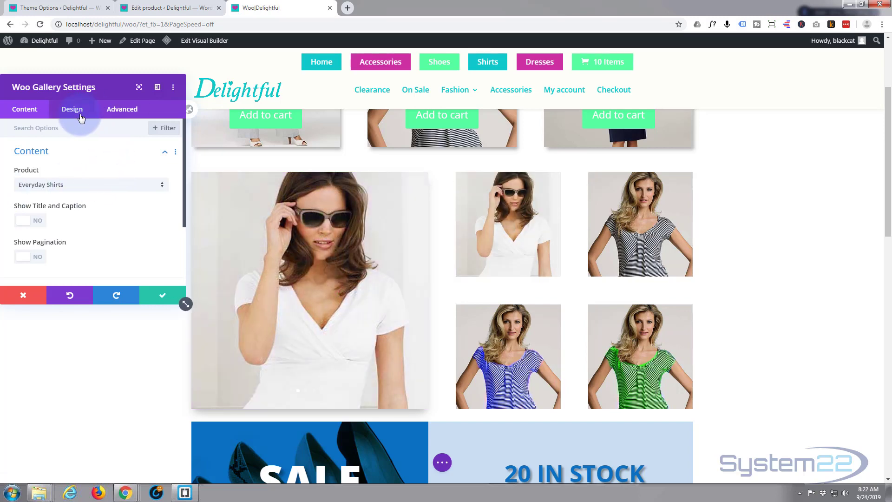
pyautogui.scroll(-3, 79, 163)
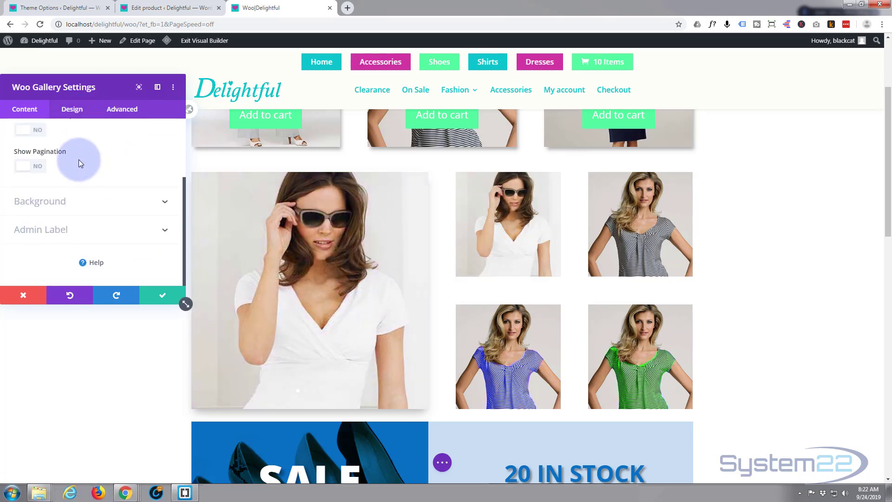
pyautogui.click(72, 112)
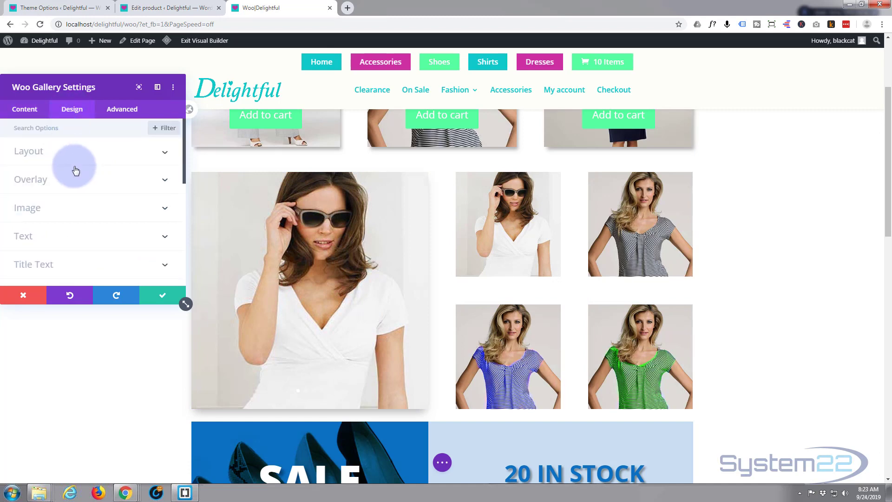
pyautogui.click(86, 180)
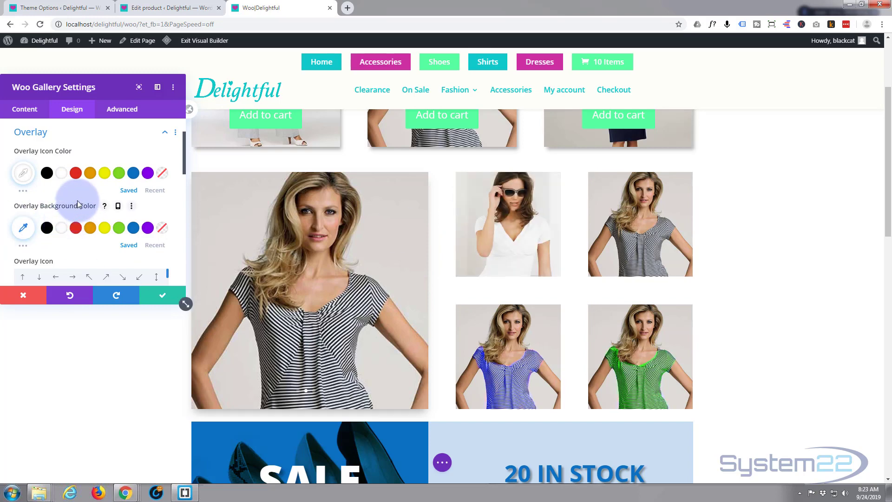
pyautogui.scroll(-1, 77, 203)
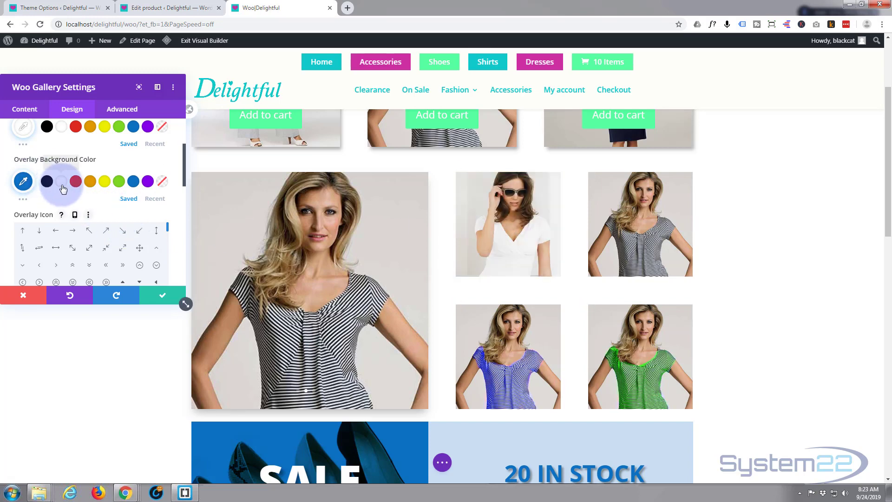
pyautogui.click(24, 181)
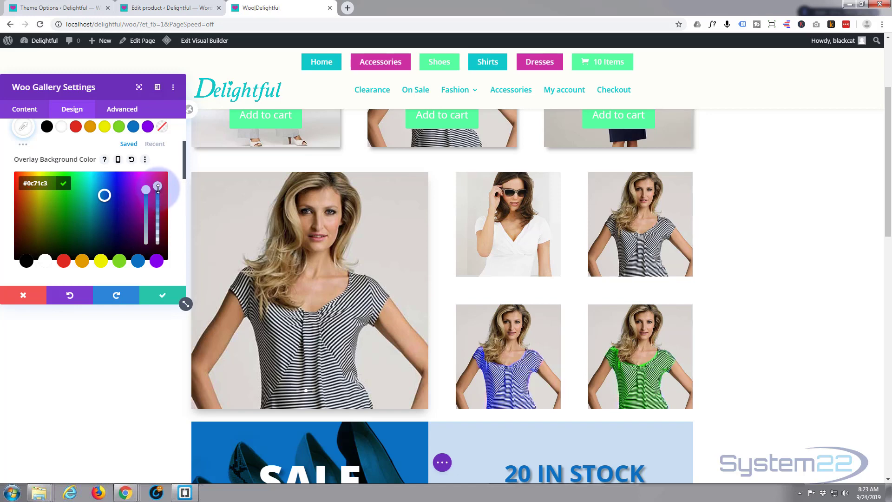
pyautogui.moveTo(158, 197); pyautogui.dragTo(158, 205)
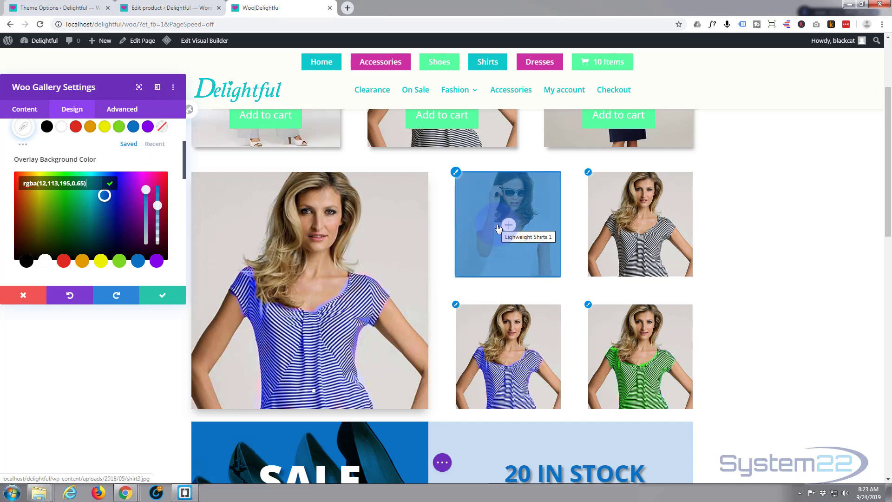
pyautogui.click(507, 226)
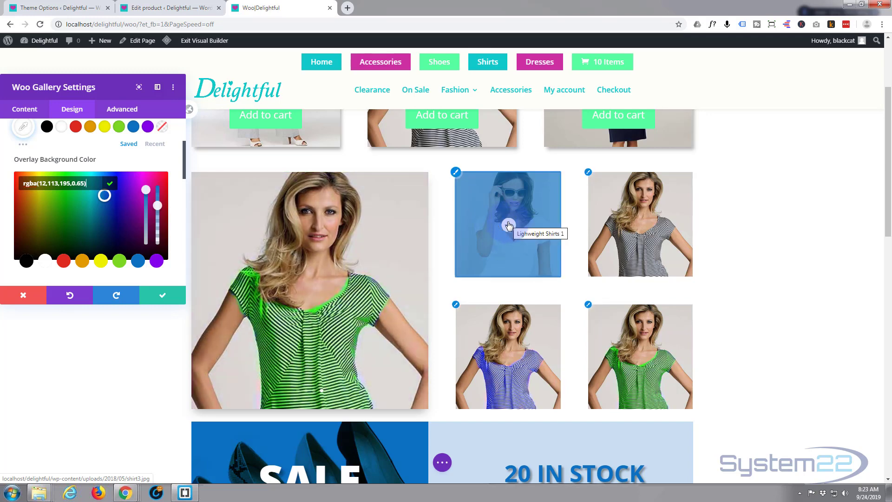
pyautogui.scroll(-2, 157, 198)
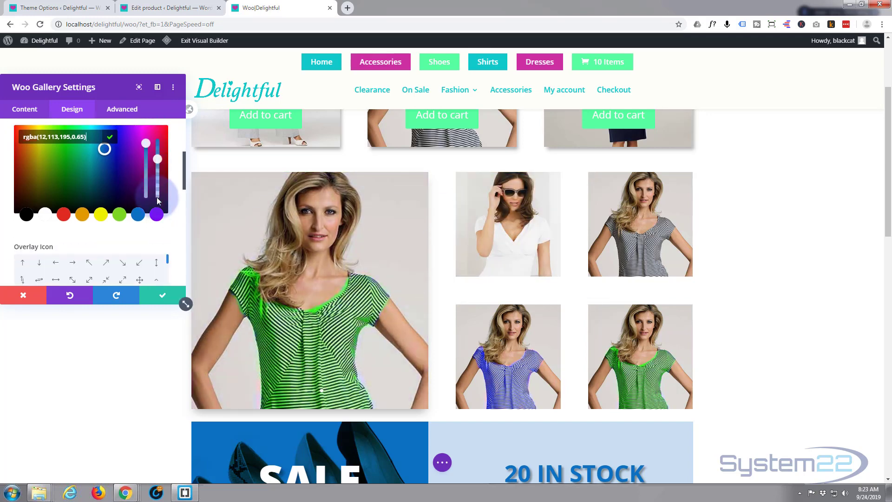
pyautogui.scroll(-1, 157, 197)
pyautogui.scroll(-1, 157, 198)
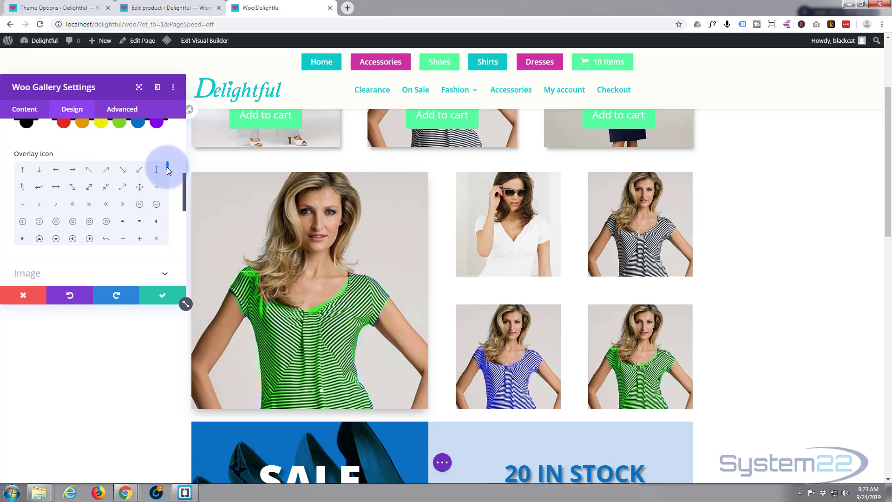
pyautogui.scroll(-1, 167, 170)
pyautogui.scroll(-1, 167, 171)
pyautogui.scroll(-1, 167, 174)
pyautogui.scroll(-1, 167, 176)
pyautogui.scroll(-2, 167, 179)
pyautogui.scroll(-1, 166, 181)
pyautogui.scroll(-1, 166, 183)
pyautogui.scroll(-1, 165, 185)
pyautogui.scroll(-1, 166, 186)
pyautogui.scroll(-1, 166, 188)
pyautogui.scroll(-1, 165, 187)
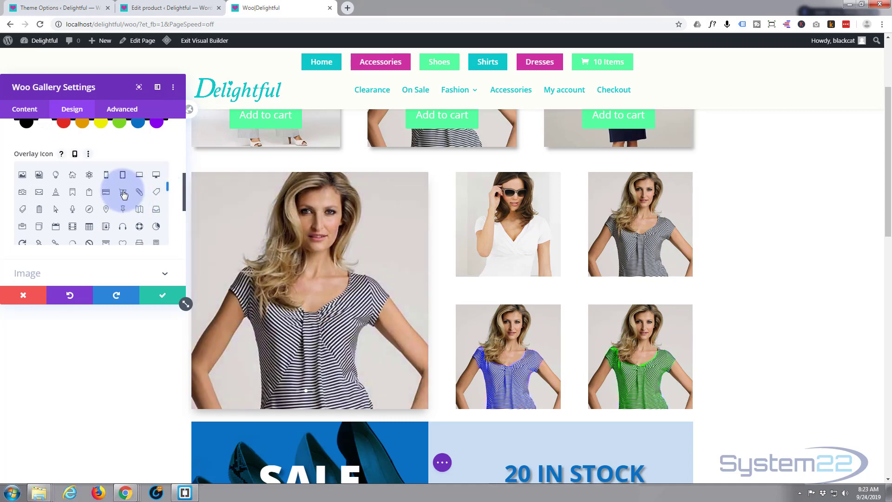
pyautogui.scroll(-1, 124, 195)
pyautogui.scroll(1, 130, 167)
pyautogui.scroll(1, 138, 157)
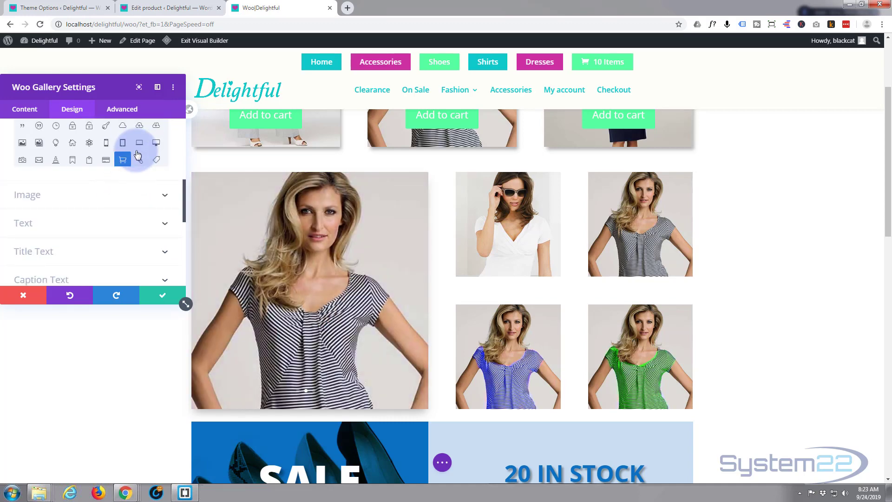
pyautogui.moveTo(508, 225)
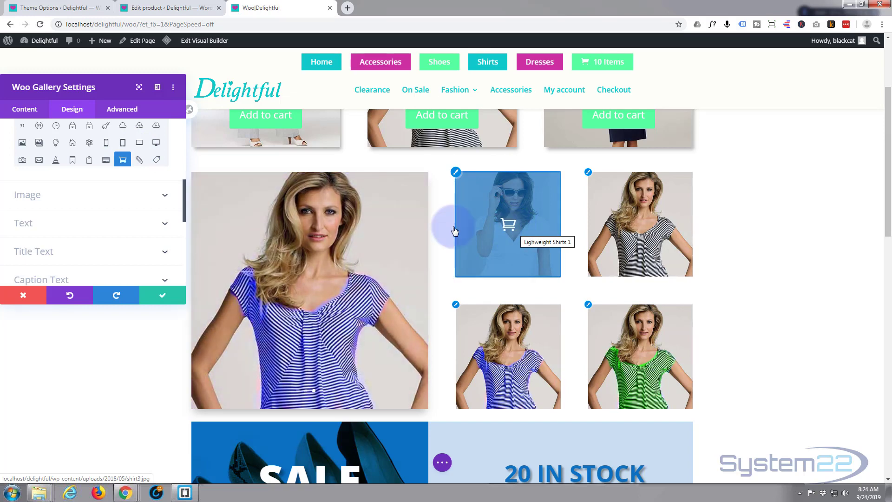
# - Apply an Image Box Shadow preset to the gallery images and check the hover overlay
pyautogui.click(62, 199)
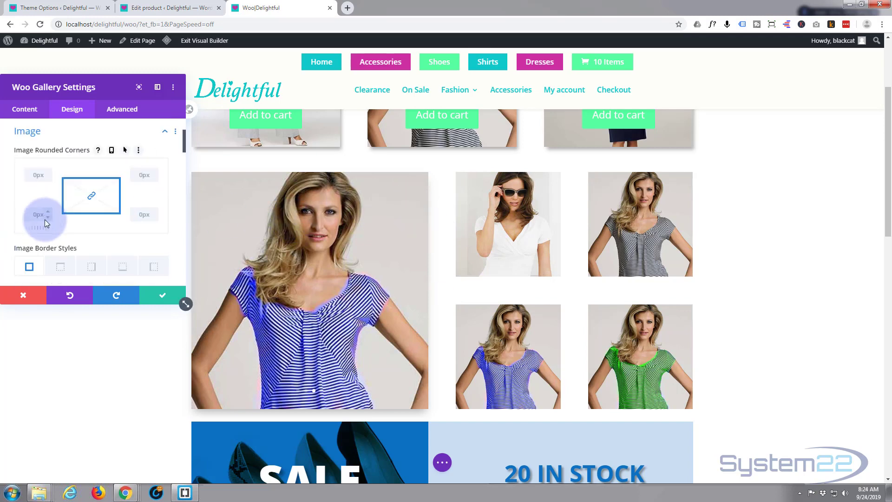
pyautogui.scroll(-2, 45, 219)
pyautogui.scroll(-1, 45, 220)
pyautogui.scroll(-2, 45, 220)
pyautogui.scroll(-1, 45, 220)
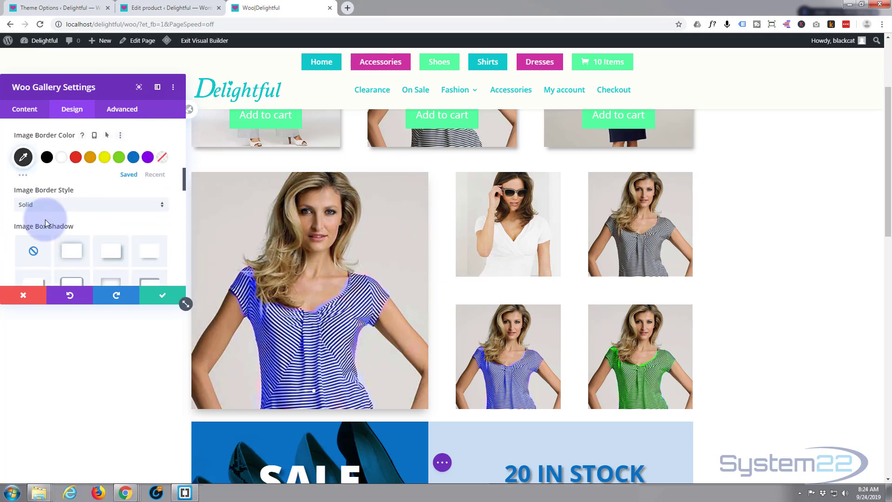
pyautogui.scroll(2, 45, 219)
pyautogui.scroll(2, 45, 219)
pyautogui.scroll(2, 46, 220)
pyautogui.scroll(2, 46, 219)
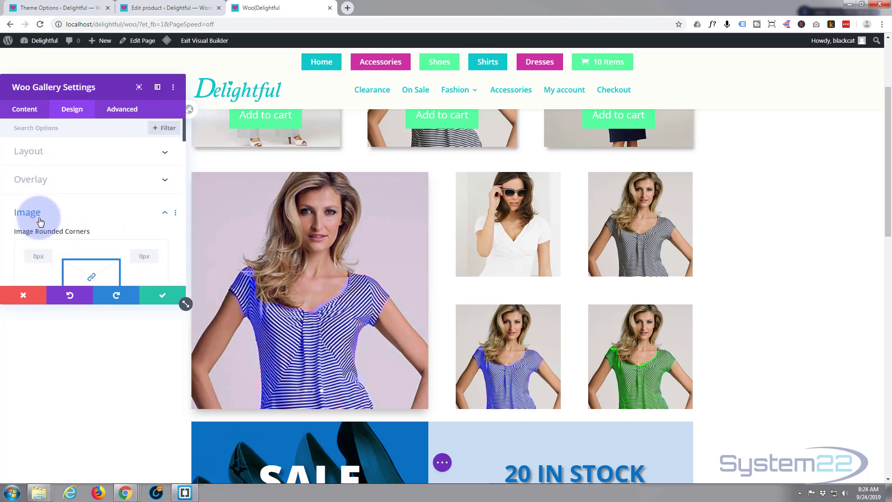
pyautogui.scroll(-2, 40, 222)
pyautogui.scroll(-2, 40, 223)
pyautogui.scroll(-2, 40, 221)
pyautogui.scroll(-2, 40, 221)
pyautogui.scroll(1, 40, 222)
pyautogui.scroll(1, 40, 222)
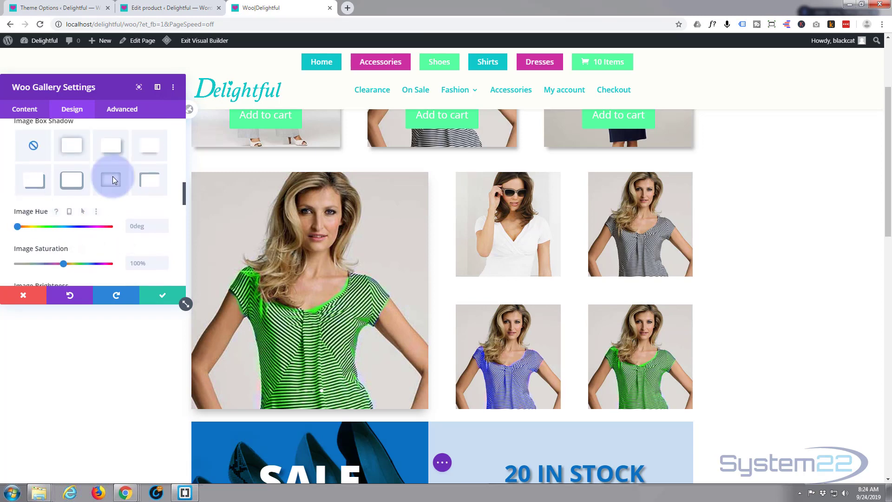
pyautogui.click(150, 150)
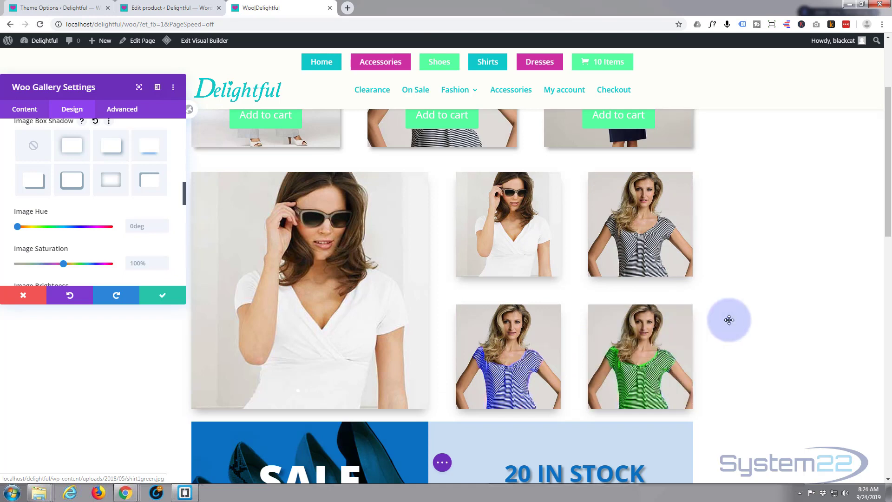
pyautogui.click(672, 346)
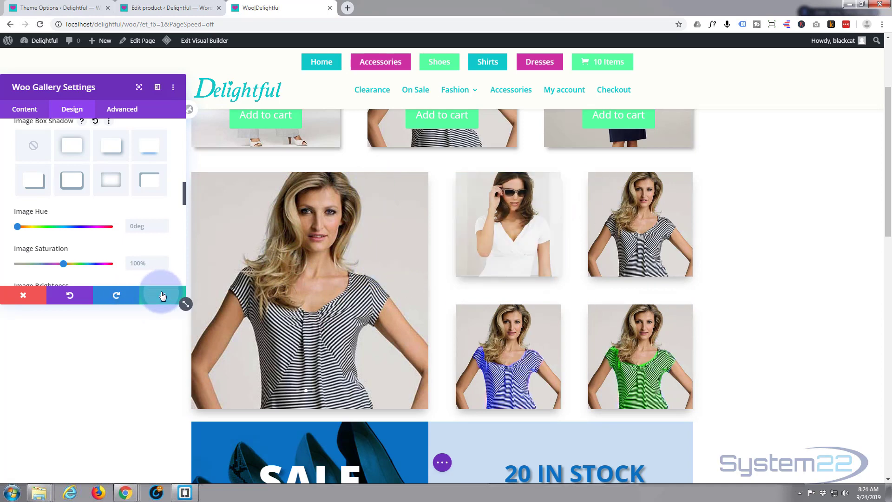
# - Confirm the gallery settings, save the shop page and exit the Visual Builder
pyautogui.click(162, 296)
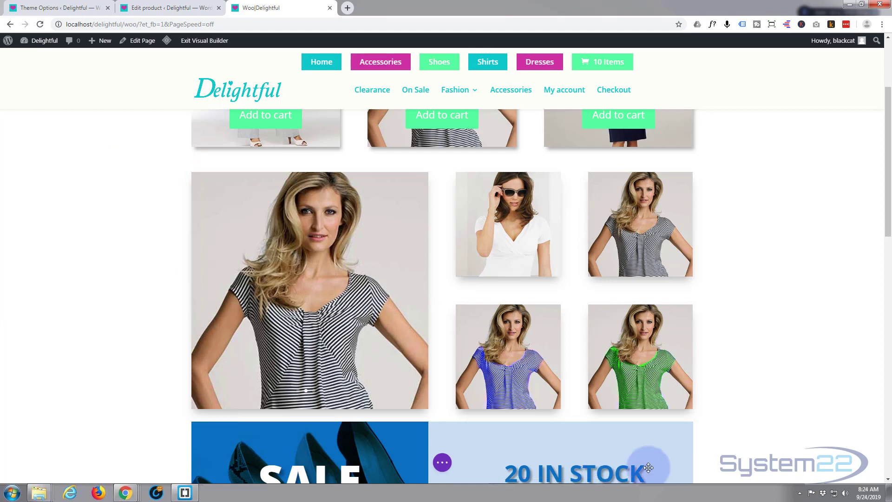
pyautogui.click(442, 464)
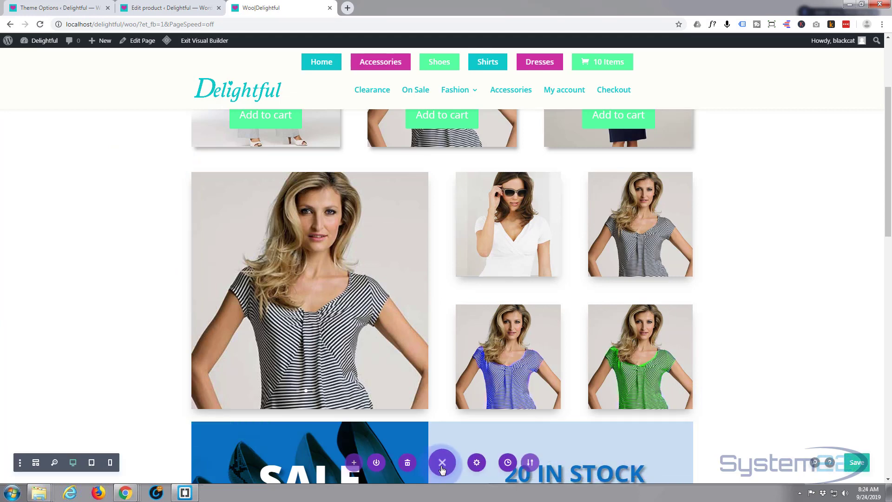
pyautogui.click(858, 464)
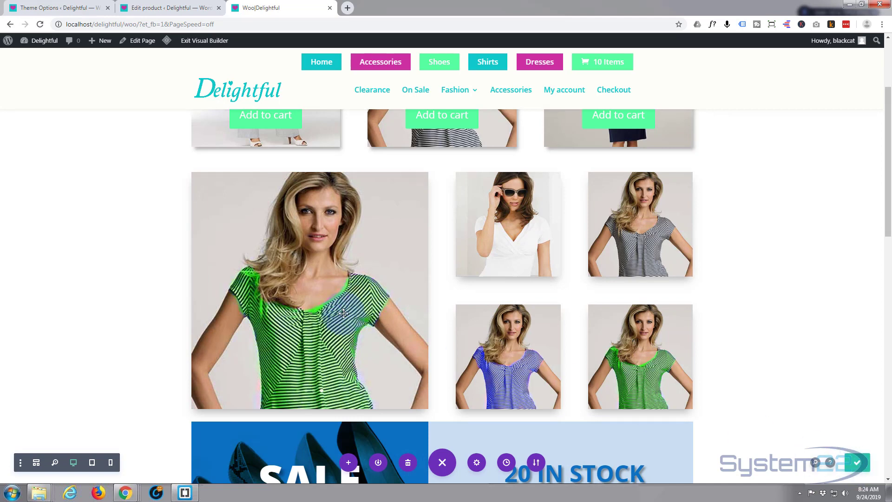
pyautogui.click(199, 40)
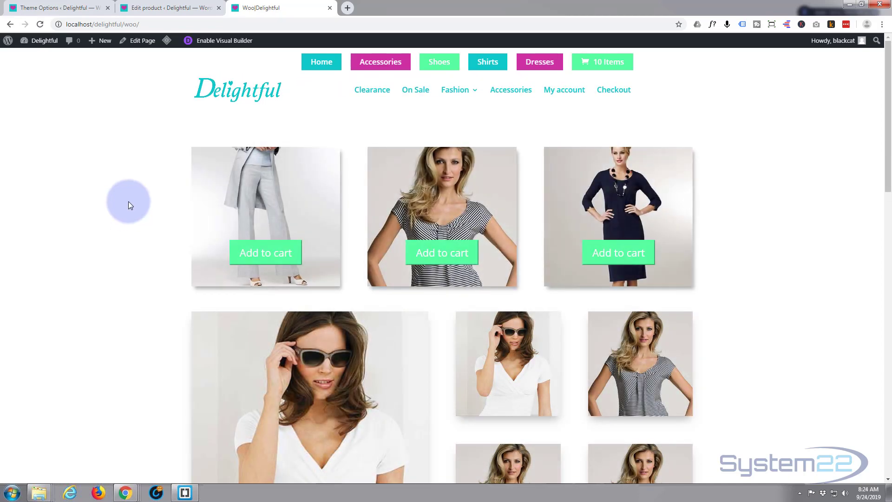
pyautogui.scroll(-2, 129, 200)
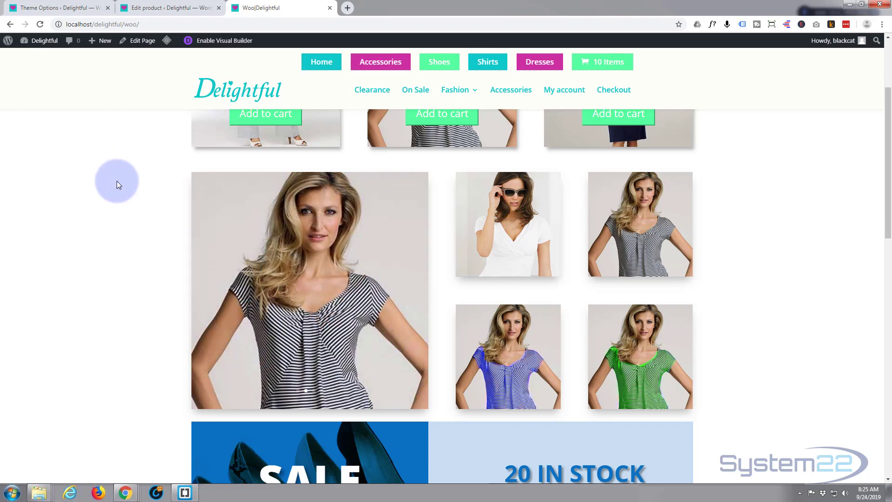
pyautogui.moveTo(508, 224)
pyautogui.click(508, 229)
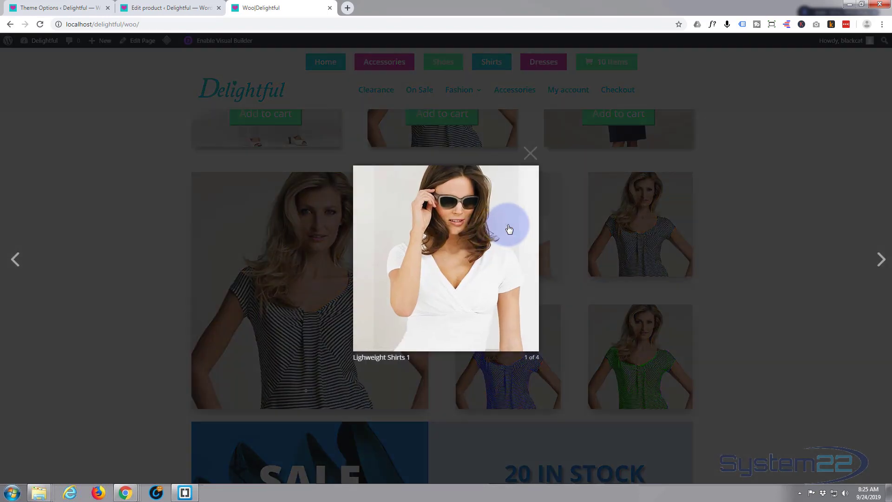
pyautogui.click(470, 242)
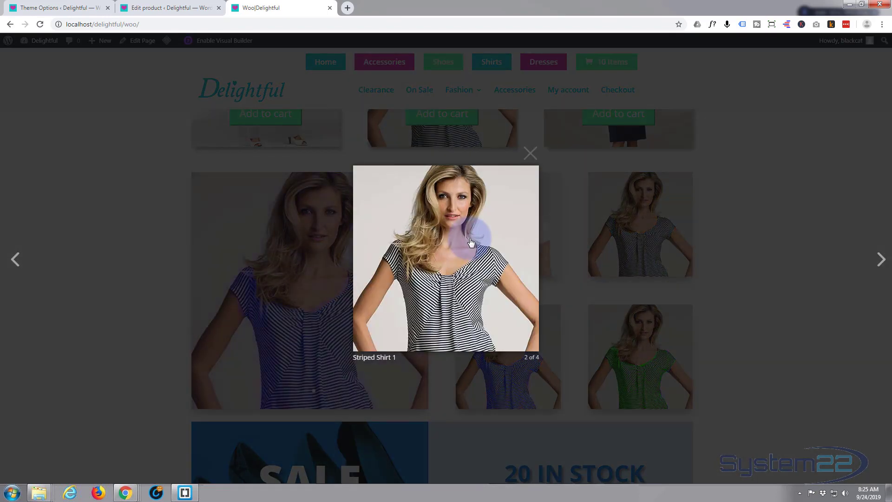
pyautogui.click(737, 227)
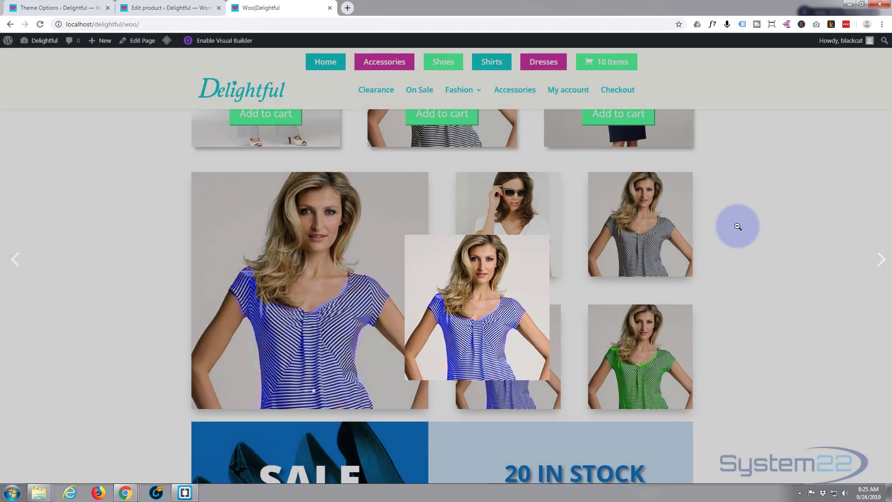